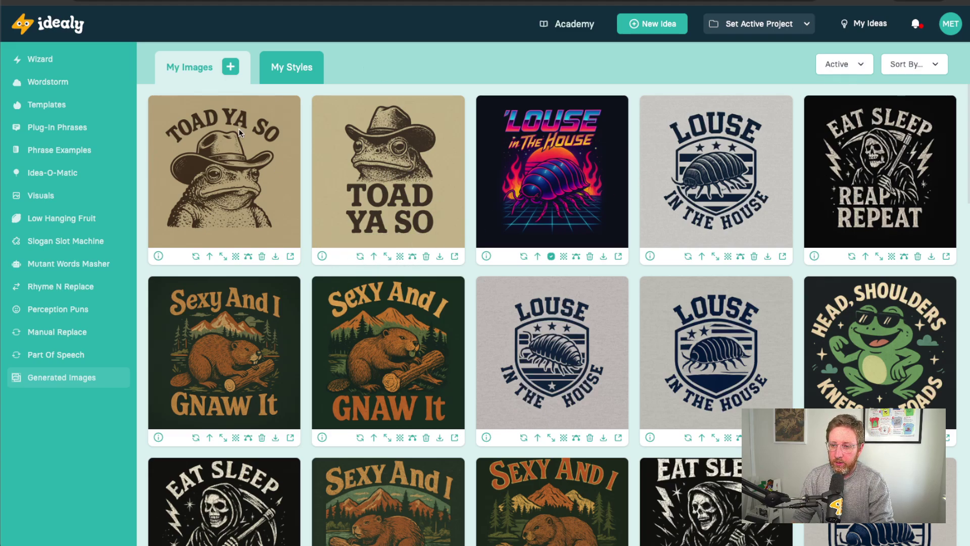
pyautogui.click(229, 66)
pyautogui.click(569, 148)
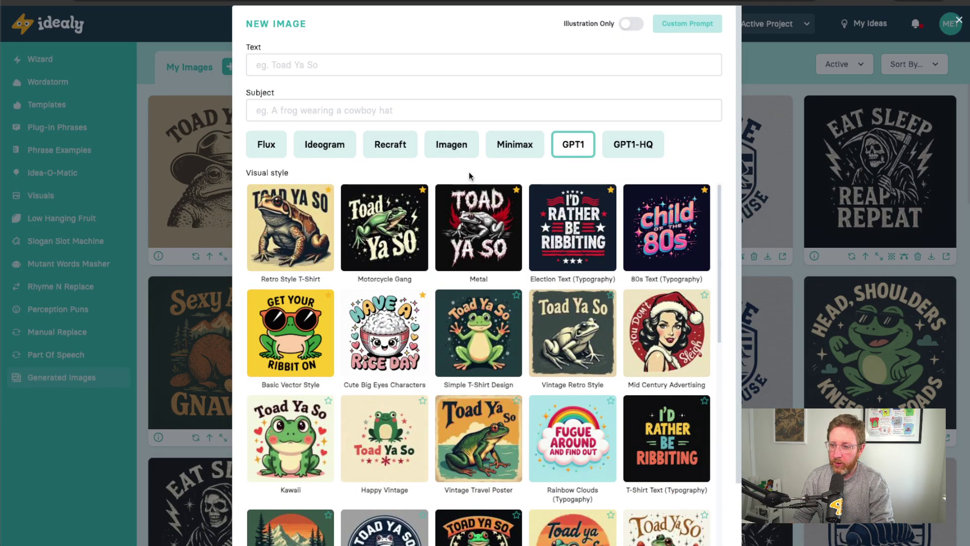
pyautogui.click(354, 150)
pyautogui.click(278, 147)
pyautogui.scroll(-5, 609, 346)
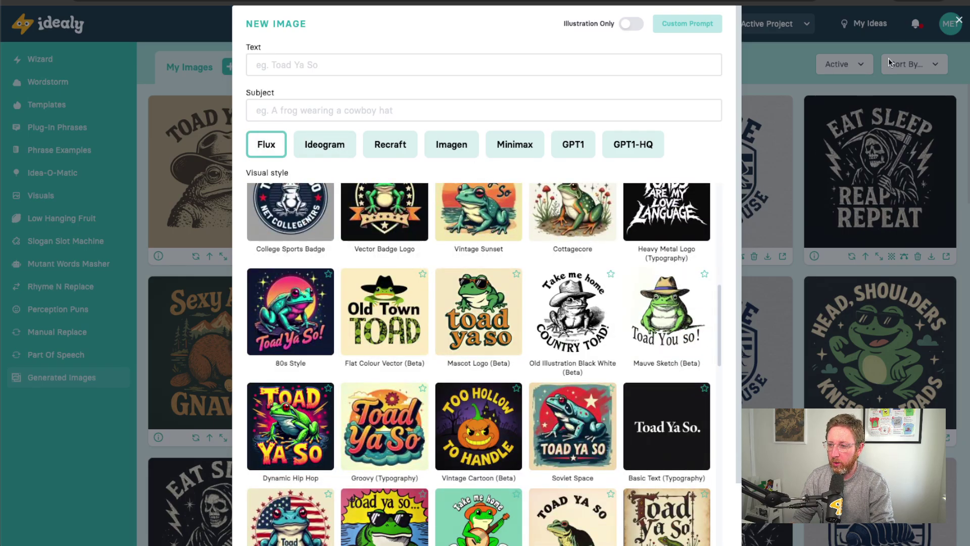
pyautogui.click(956, 17)
pyautogui.click(953, 25)
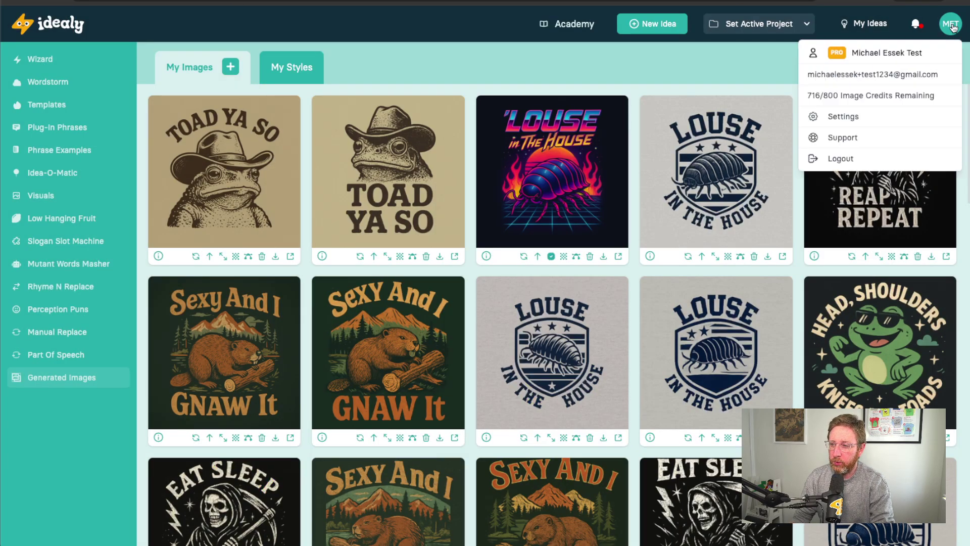
pyautogui.moveTo(831, 96)
pyautogui.mouseDown()
pyautogui.moveTo(893, 95)
pyautogui.moveTo(848, 95)
pyautogui.mouseUp()
pyautogui.click(696, 60)
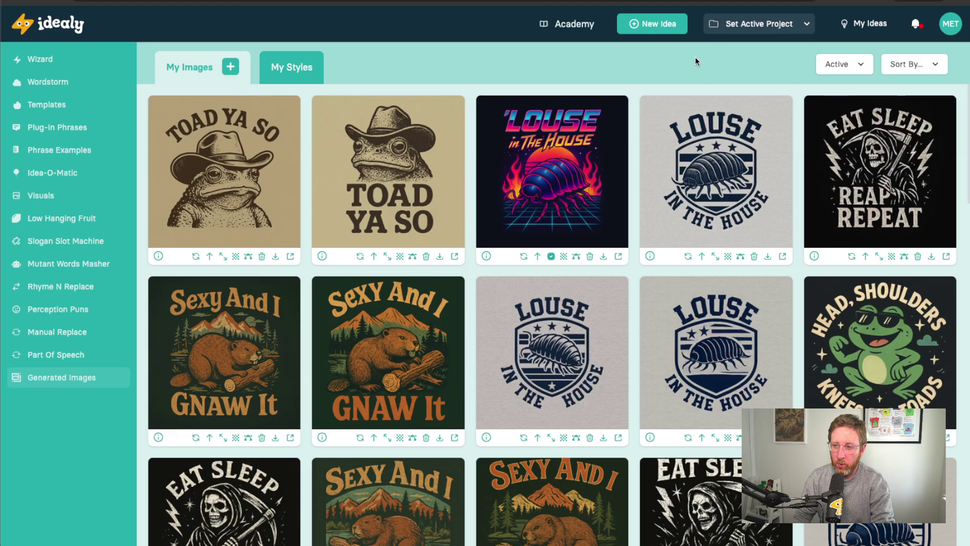
pyautogui.click(231, 67)
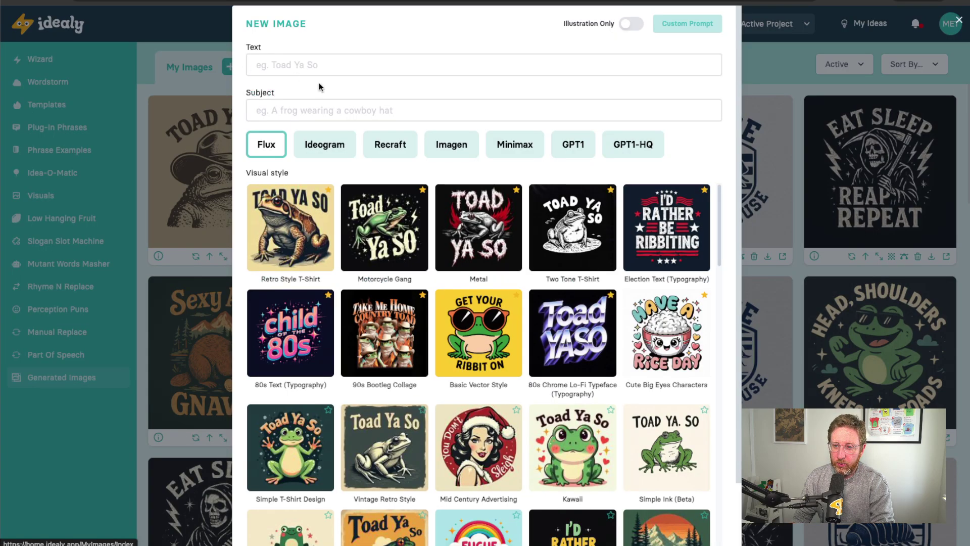
pyautogui.click(638, 152)
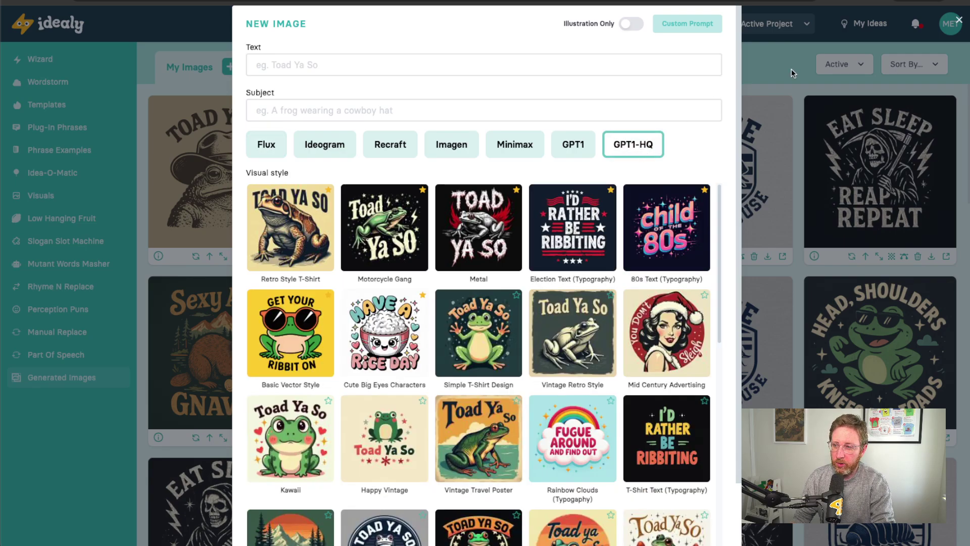
pyautogui.click(957, 23)
pyautogui.click(956, 26)
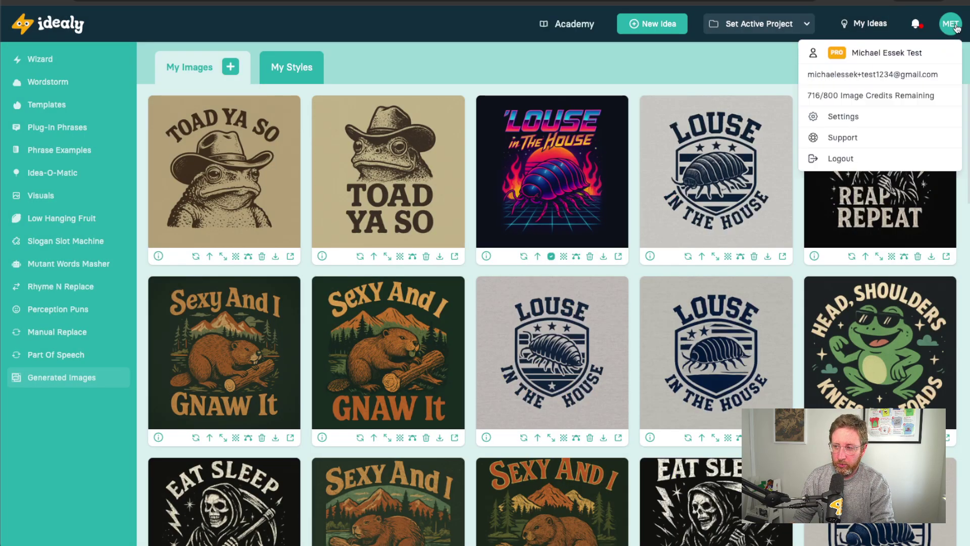
pyautogui.click(615, 72)
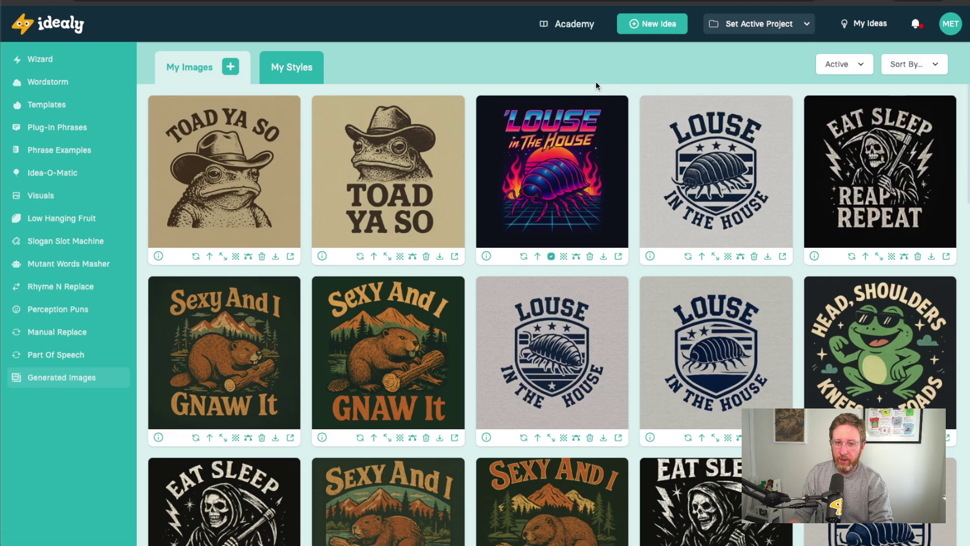
pyautogui.moveTo(159, 258)
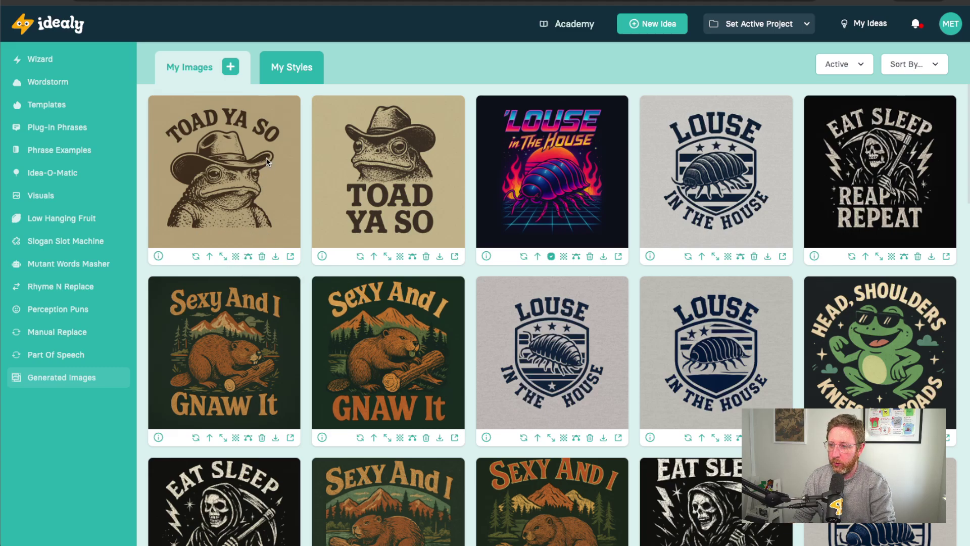
# - Look over the New Image form, trying GPT1 then GPT1-HQ, and close it without creating
pyautogui.click(230, 66)
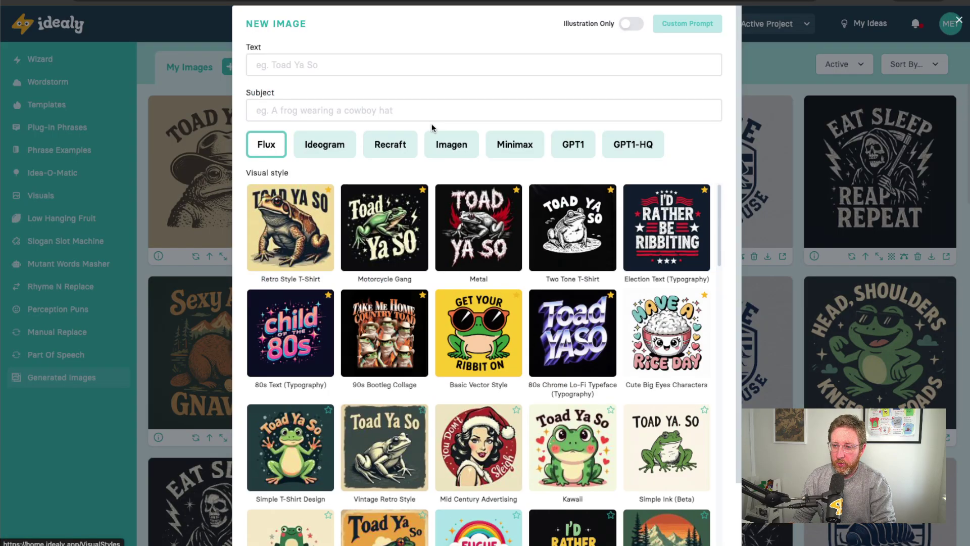
pyautogui.click(576, 150)
pyautogui.click(632, 147)
pyautogui.scroll(-5, 544, 241)
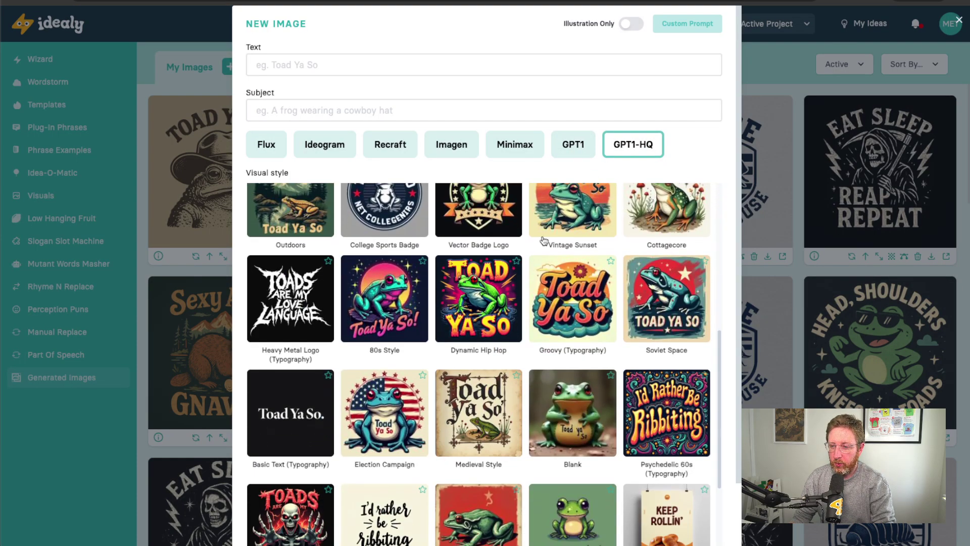
pyautogui.scroll(5, 544, 241)
pyautogui.scroll(-8, 369, 284)
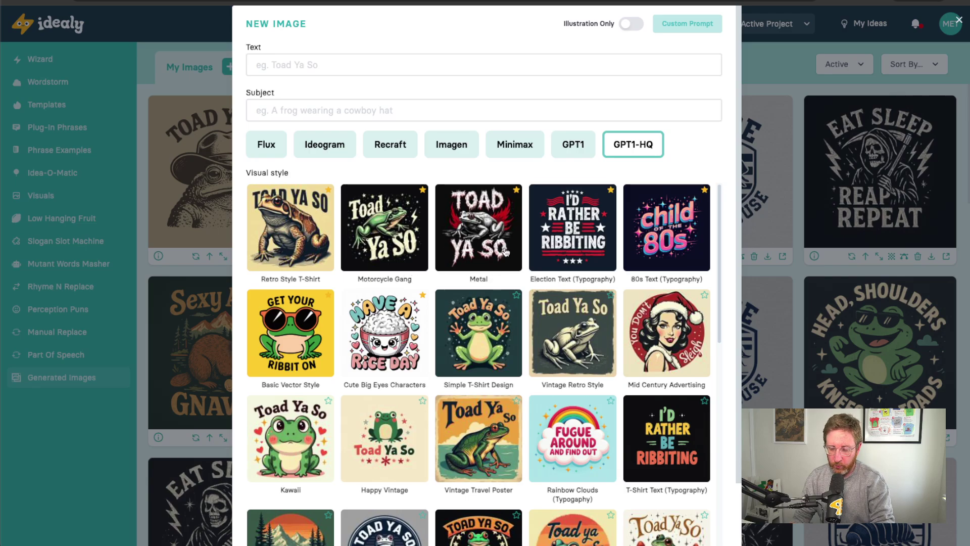
pyautogui.scroll(-3, 505, 251)
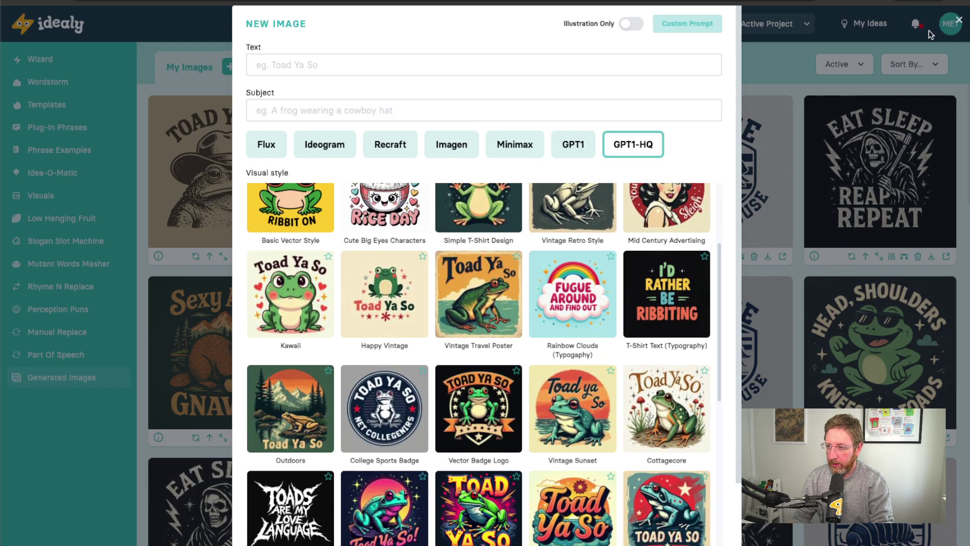
pyautogui.click(961, 19)
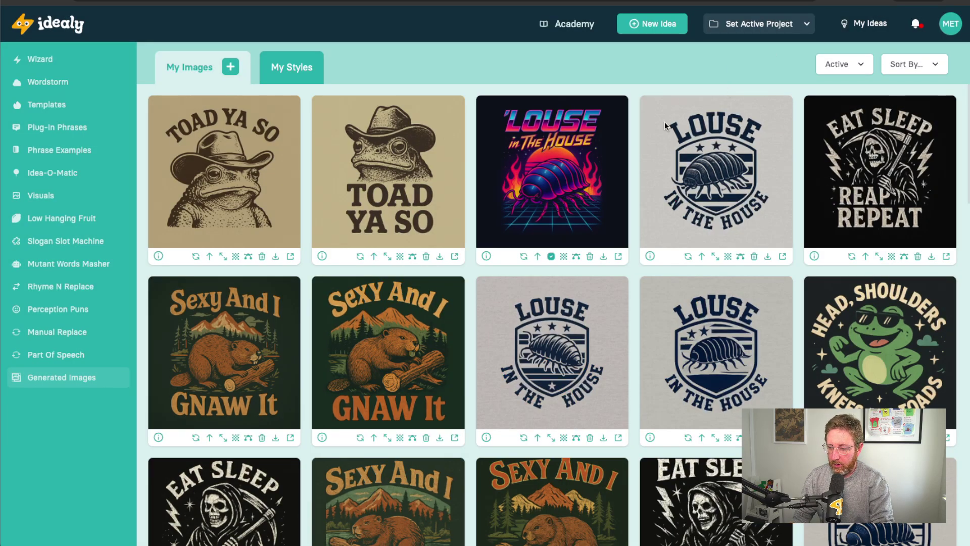
# - Scroll the gallery and open Remove Background under the first Toad Ya So image
pyautogui.scroll(-3, 437, 308)
pyautogui.scroll(2, 437, 308)
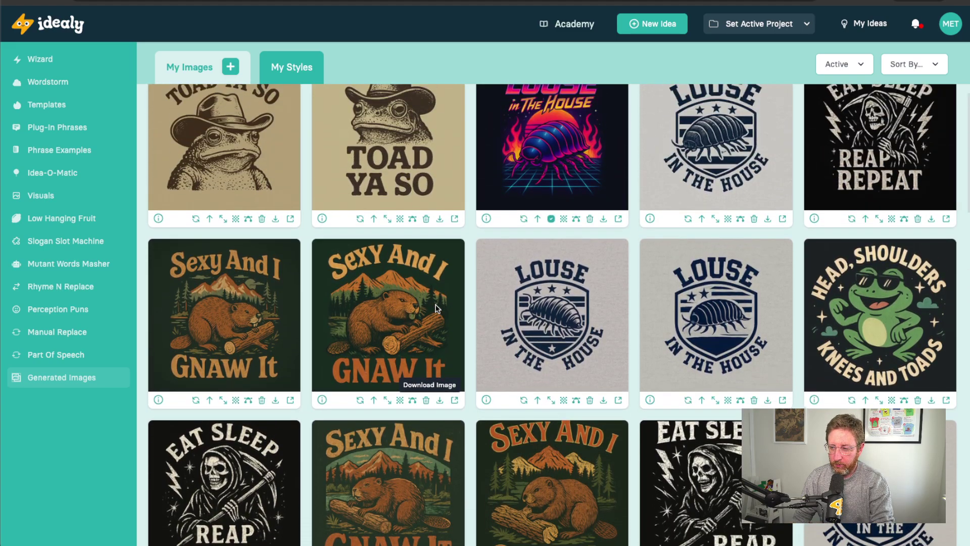
pyautogui.scroll(1, 213, 240)
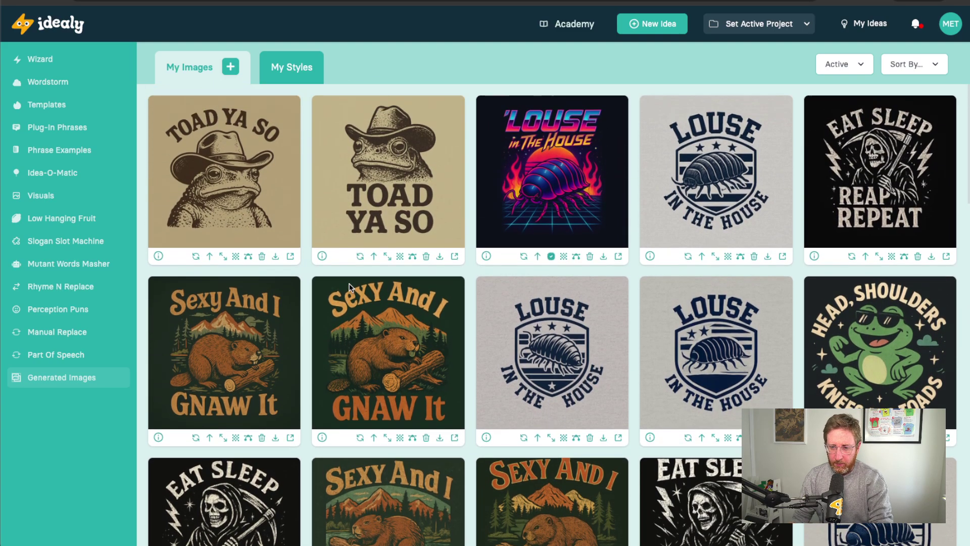
pyautogui.click(234, 256)
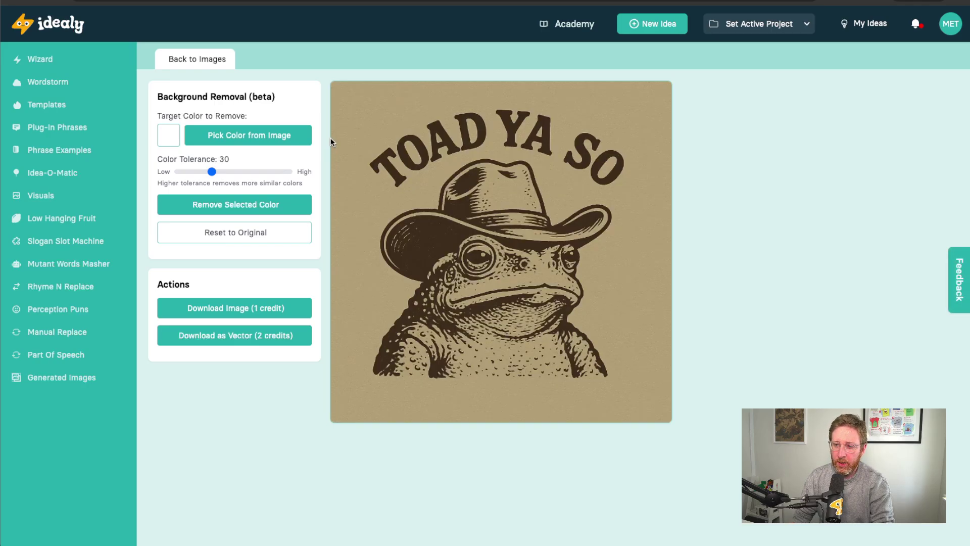
# - Reopen the first toad image's background removal and pick its tan background as the colour to remove
pyautogui.click(199, 50)
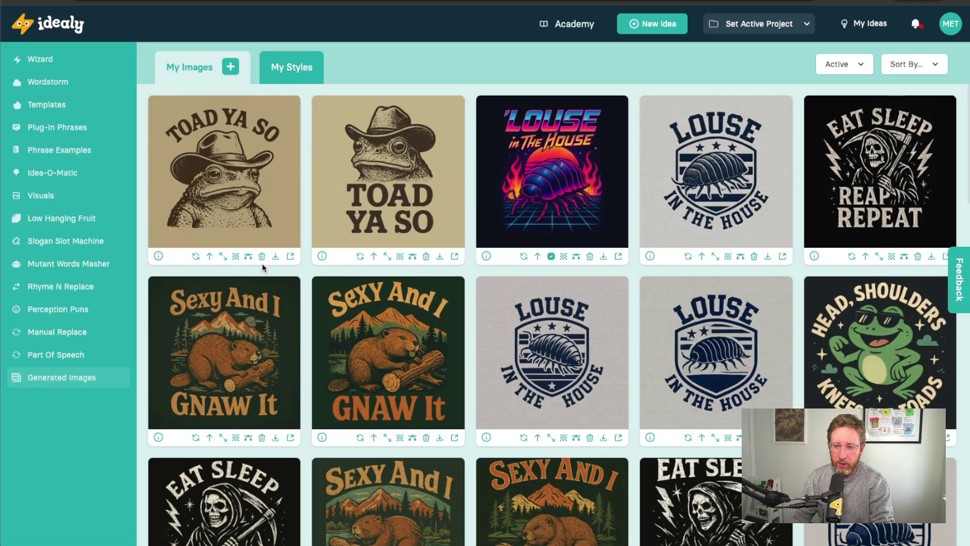
pyautogui.click(235, 256)
pyautogui.click(190, 138)
pyautogui.click(346, 100)
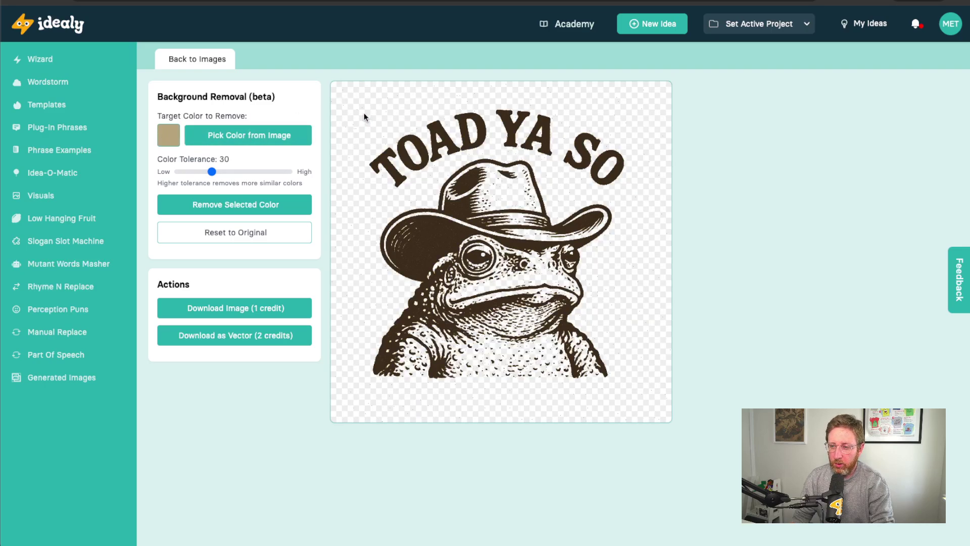
# - Raise colour tolerance to 100 and download the background-free frog image
pyautogui.moveTo(212, 173); pyautogui.dragTo(294, 182)
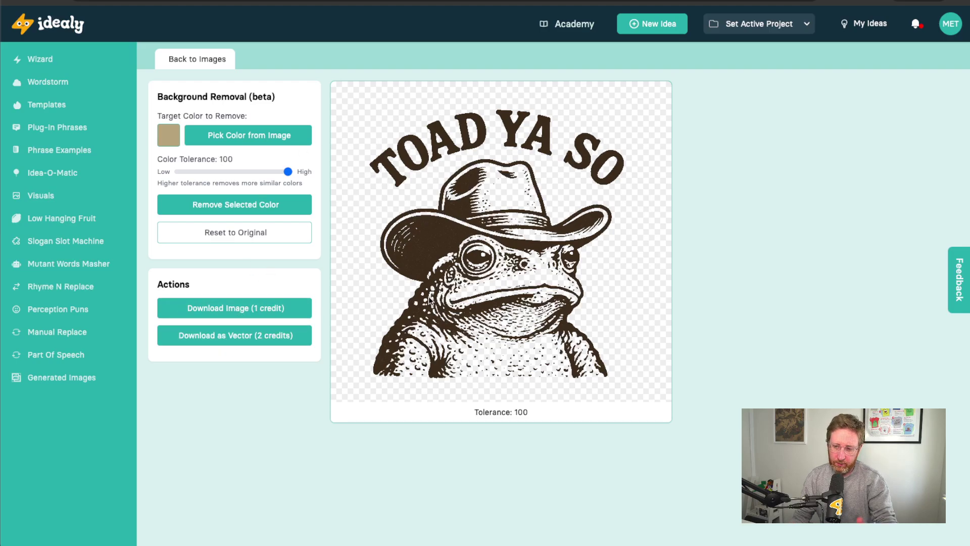
pyautogui.click(277, 311)
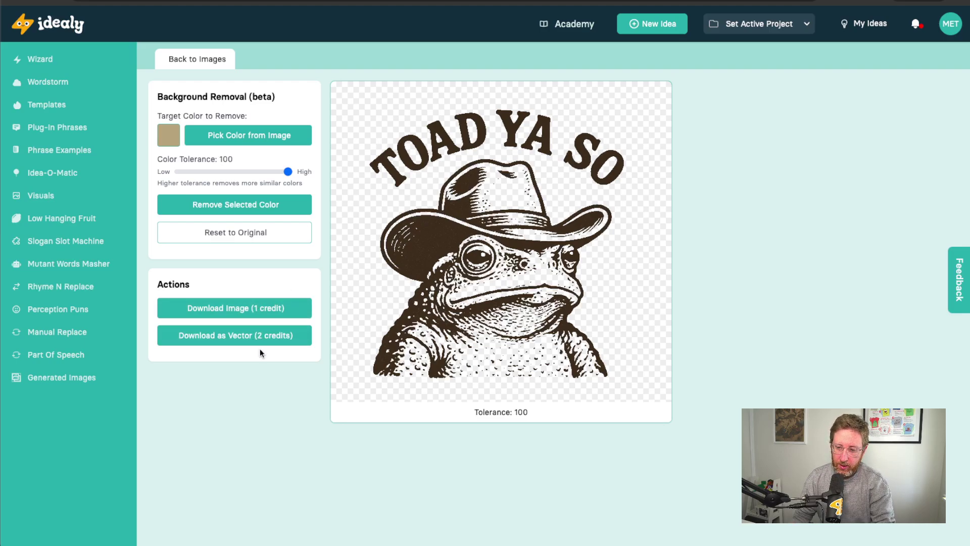
pyautogui.click(273, 308)
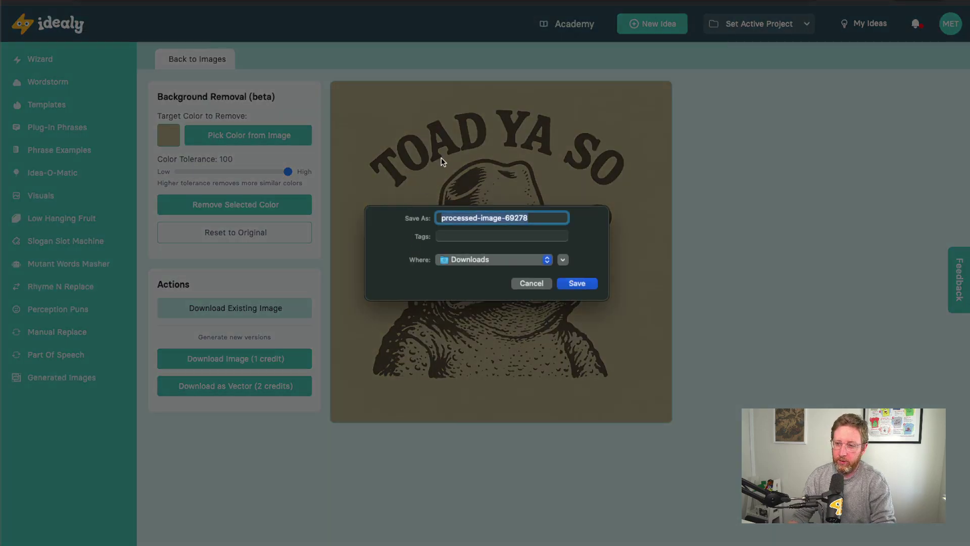
# - Cancel saving processed-image-69278, open it in Preview instead, and zoom in on the frog's eye
pyautogui.click(526, 280)
pyautogui.click(241, 312)
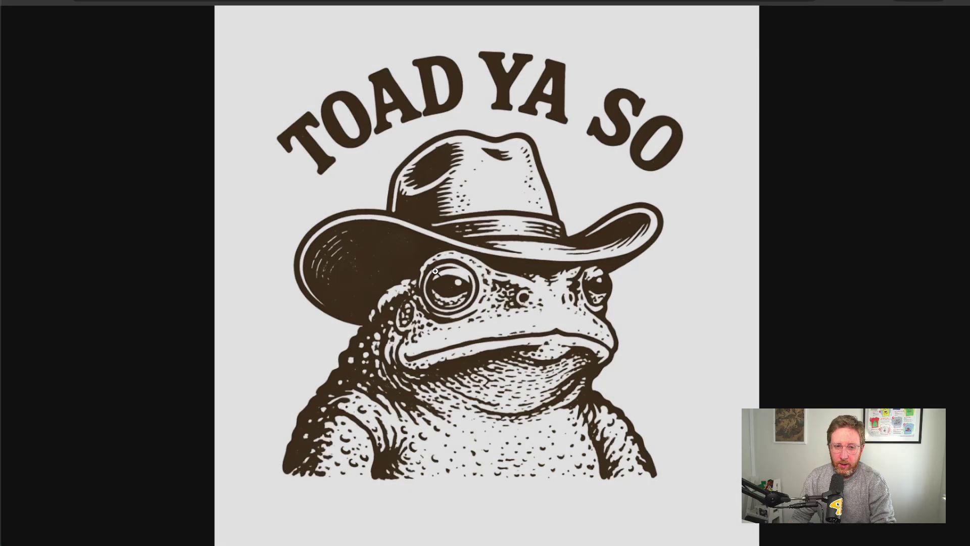
pyautogui.click(435, 272)
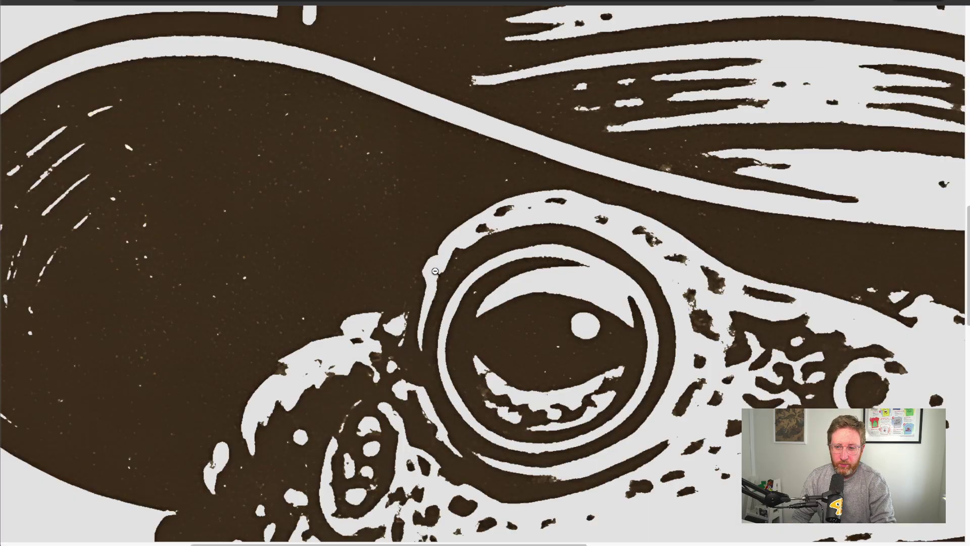
pyautogui.scroll(-5, 435, 271)
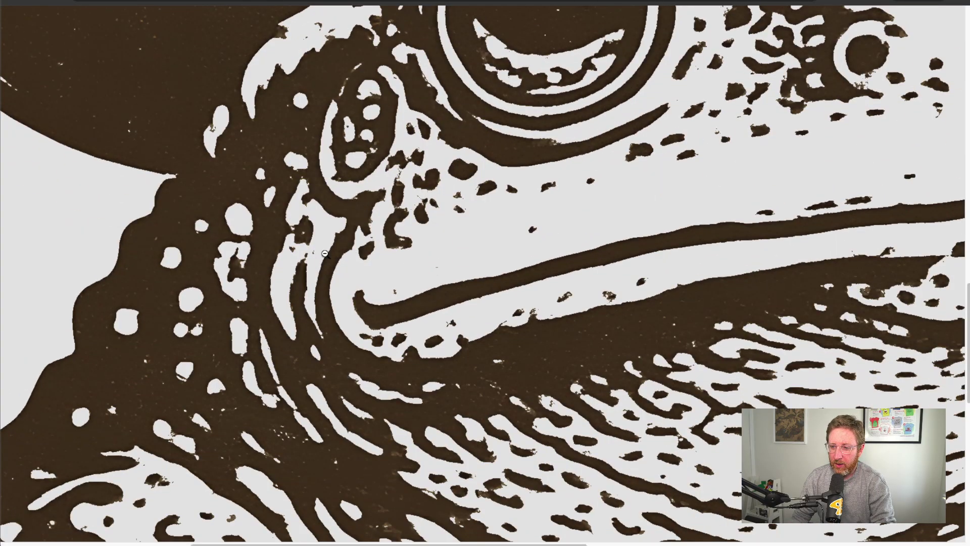
pyautogui.click(257, 255)
# - Zoom in on the hat brim, the hat crown and the left eye, returning to the whole toad each time
pyautogui.click(352, 219)
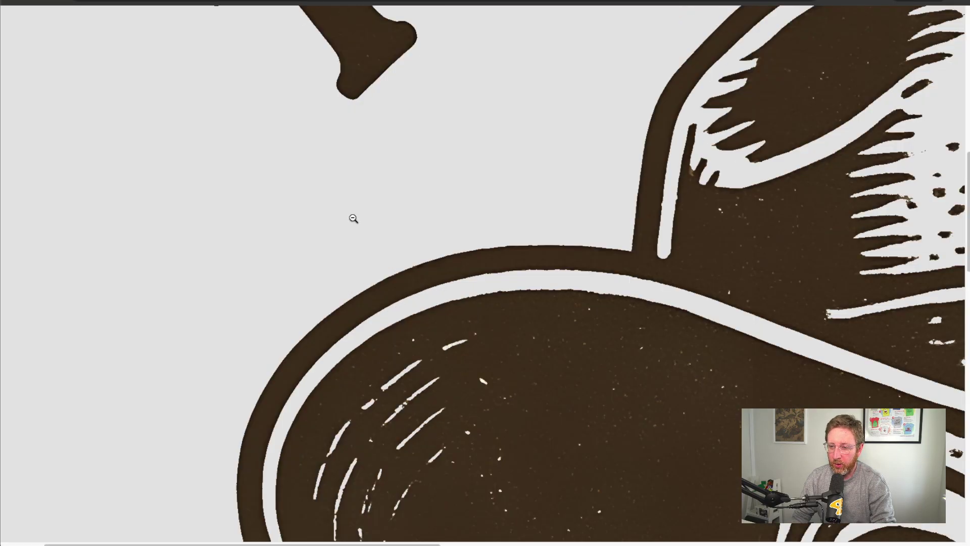
pyautogui.scroll(-6, 353, 218)
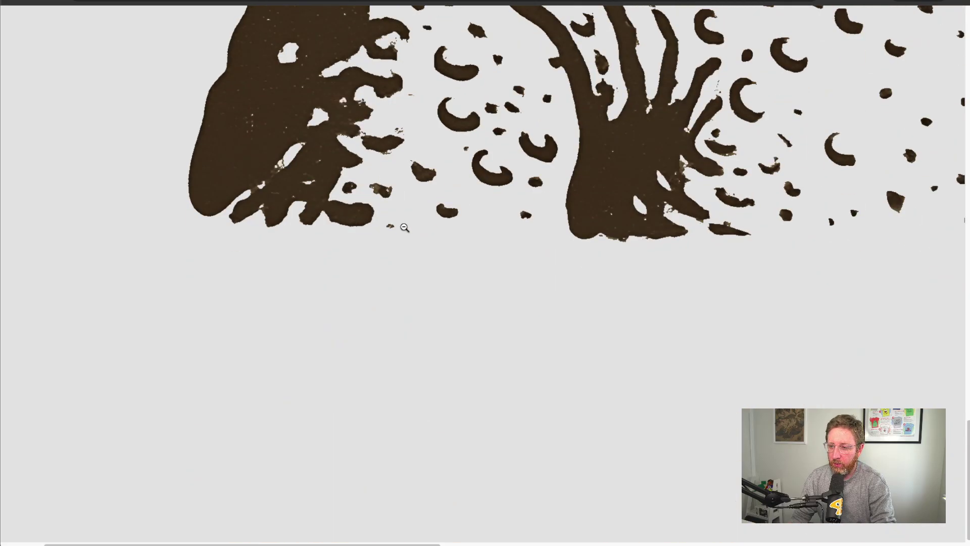
pyautogui.click(403, 226)
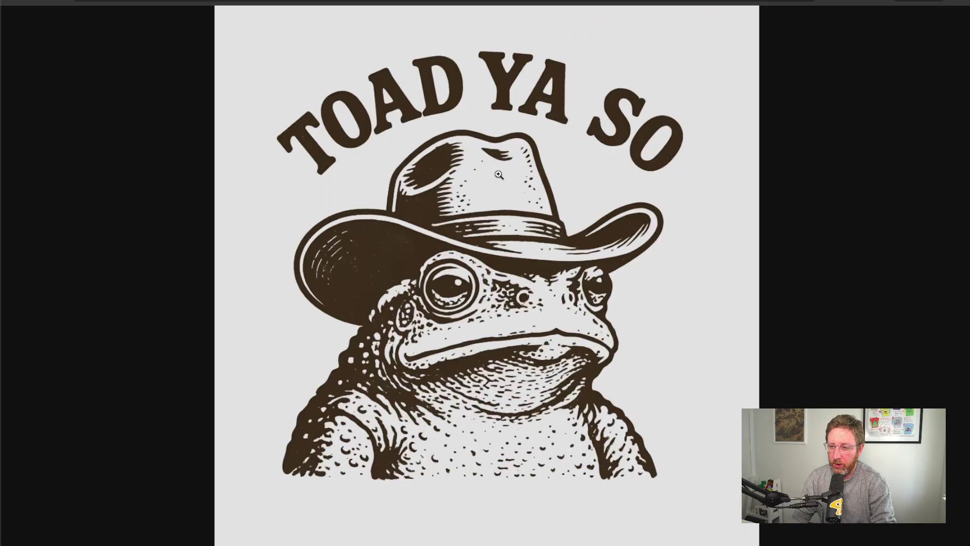
pyautogui.click(516, 208)
pyautogui.click(378, 256)
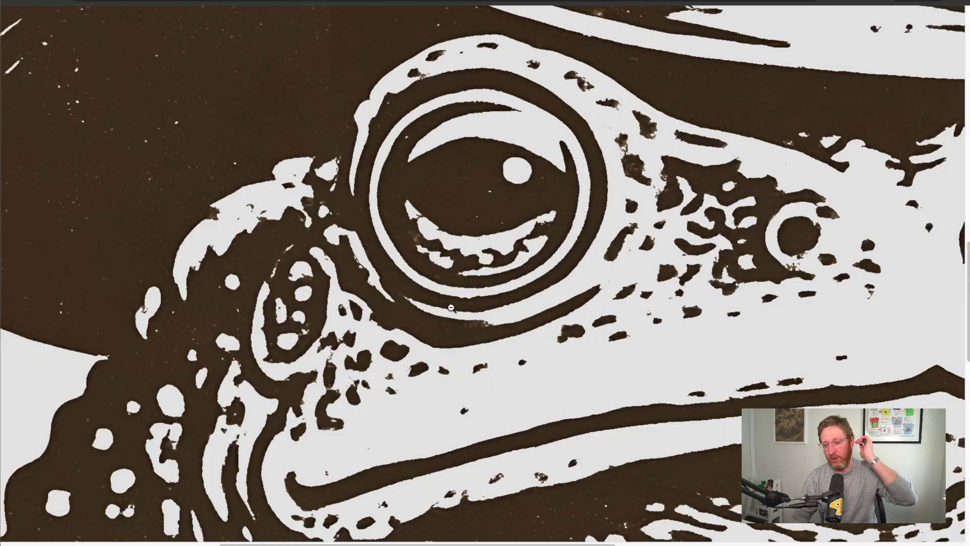
pyautogui.click(444, 306)
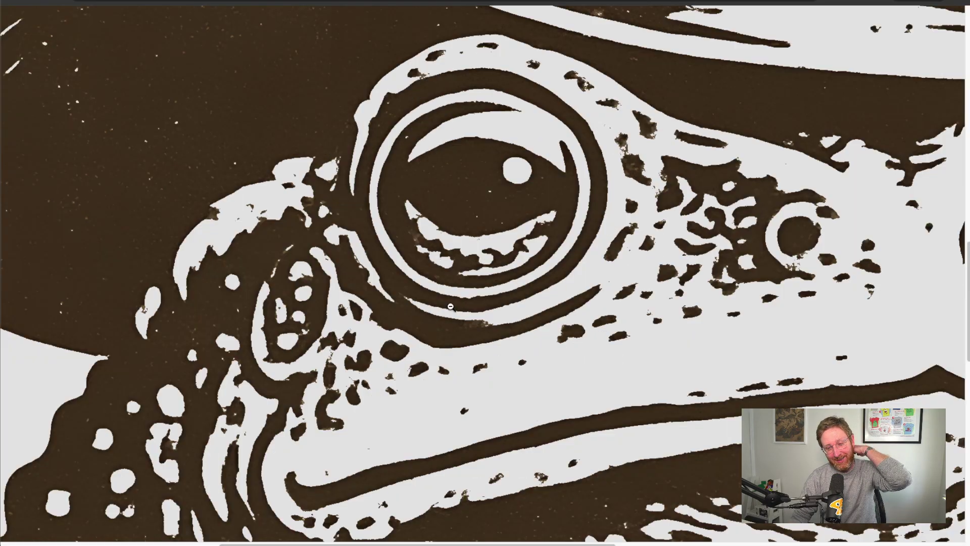
pyautogui.click(403, 207)
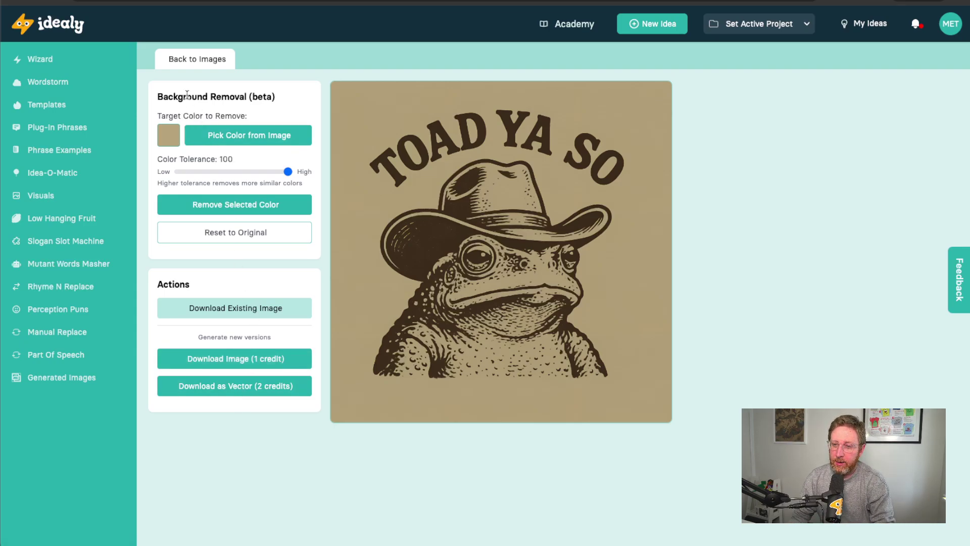
# - Remove the Louse in the House image's dark background at tolerance 100, then return to the gallery
pyautogui.click(196, 59)
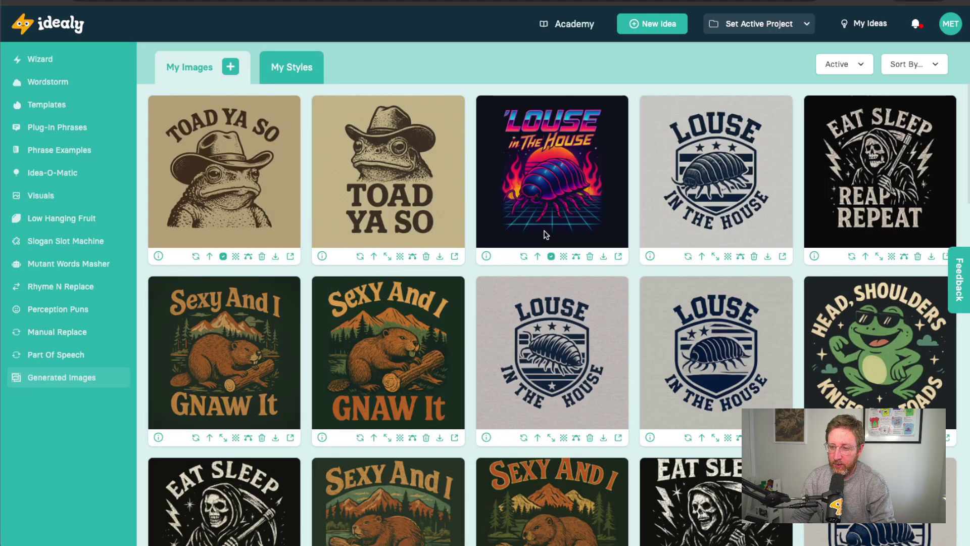
pyautogui.click(563, 256)
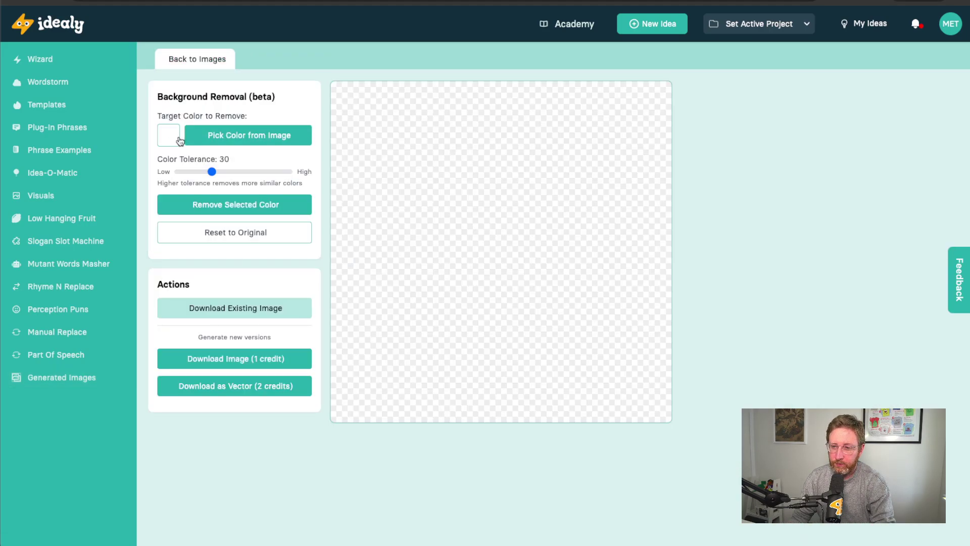
pyautogui.click(165, 144)
pyautogui.click(358, 166)
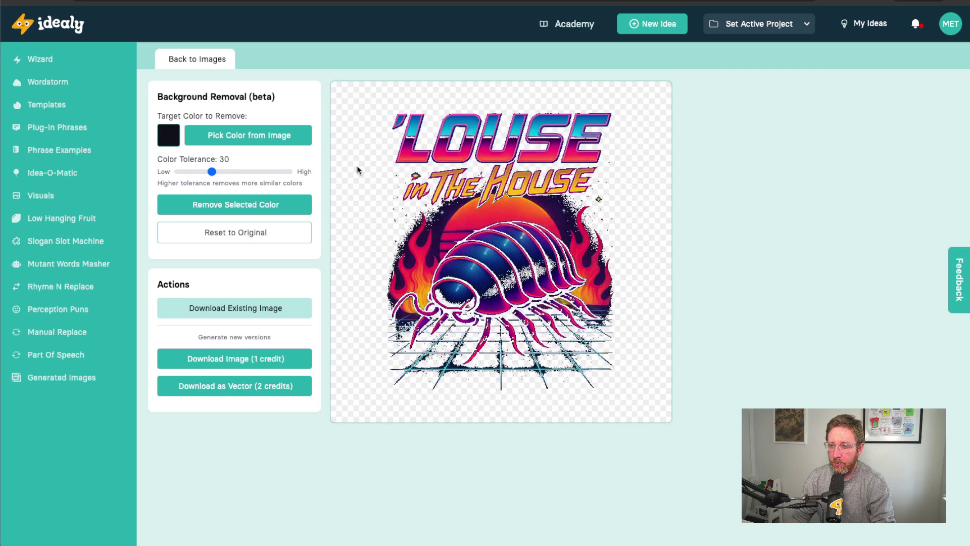
pyautogui.moveTo(212, 172); pyautogui.dragTo(307, 176)
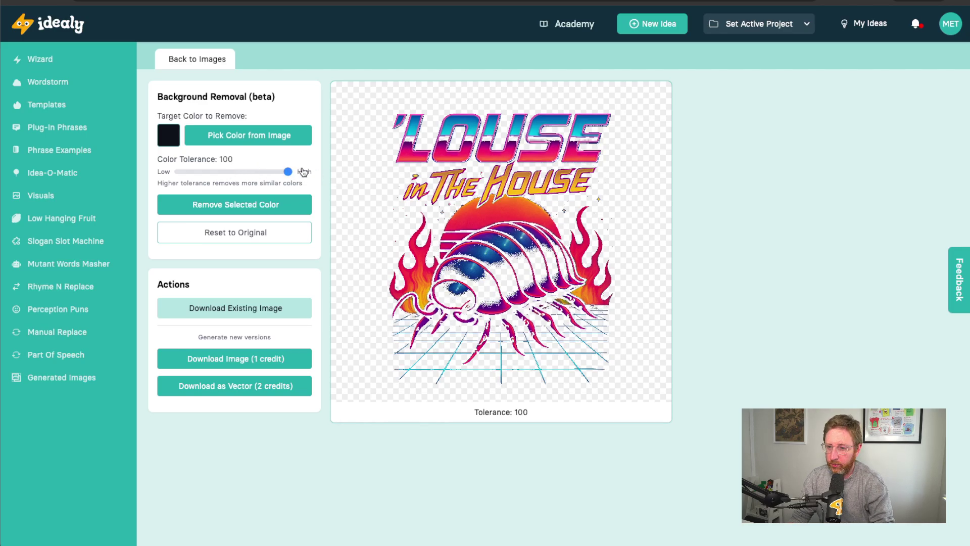
pyautogui.click(198, 60)
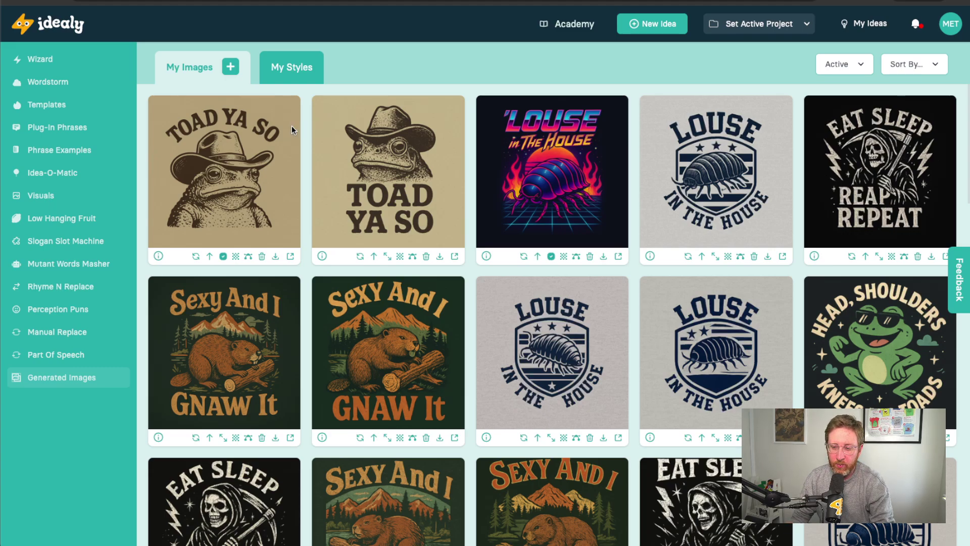
# - Open and dismiss the New Image form, then open Remove Background on the first Toad Ya So card
pyautogui.click(231, 67)
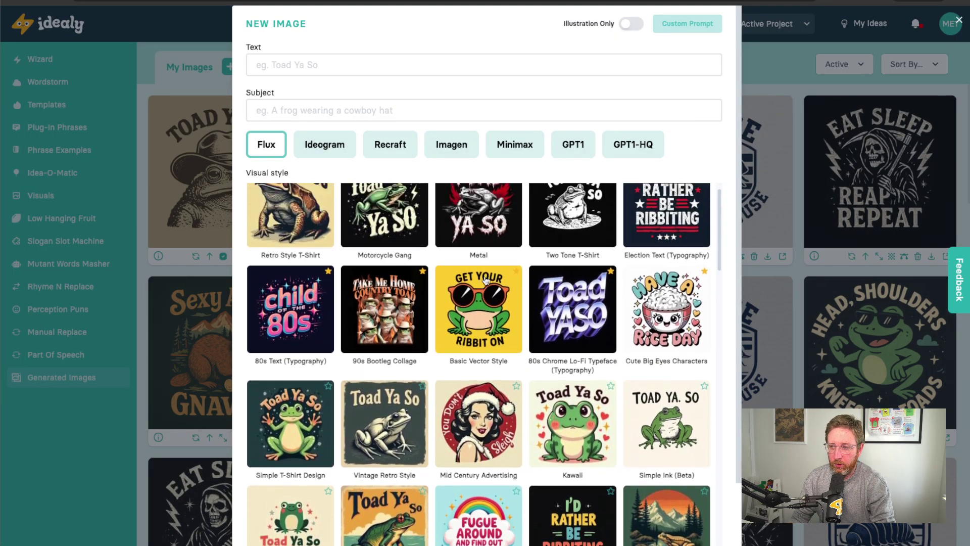
pyautogui.click(959, 20)
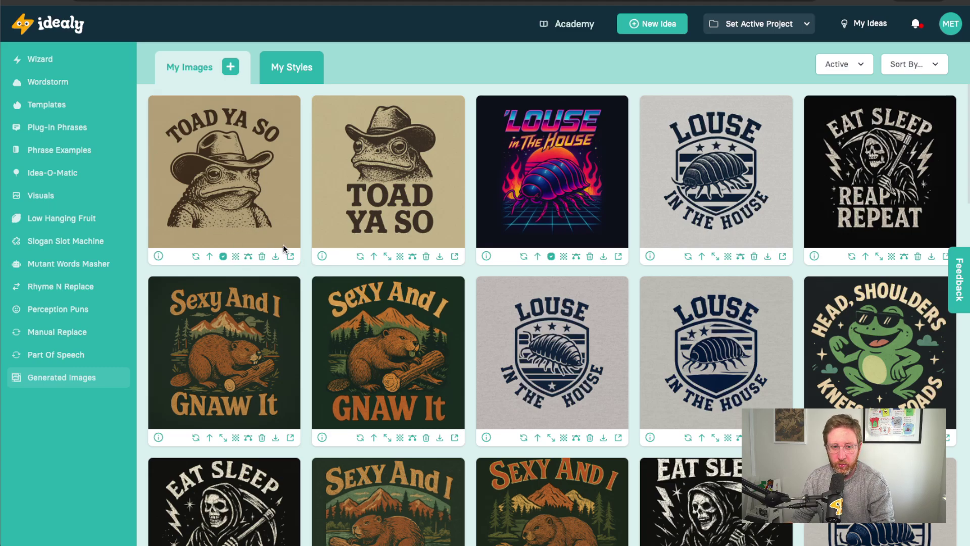
pyautogui.click(236, 256)
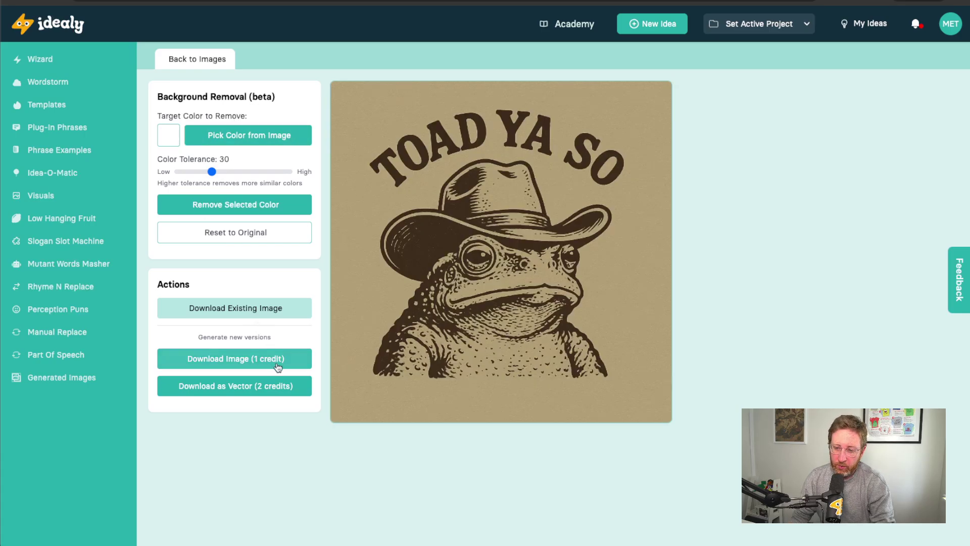
# - Leave the background removal editor via Back to Images
pyautogui.click(165, 64)
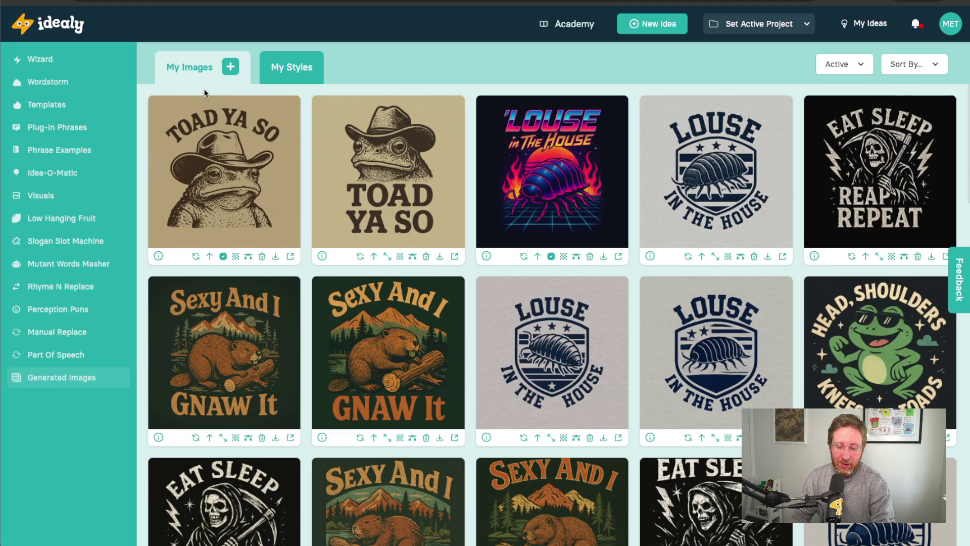
# - Try the New Image form's Illustration Only toggle and the GPT1 and GPT1-HQ models, then cancel it
pyautogui.click(230, 68)
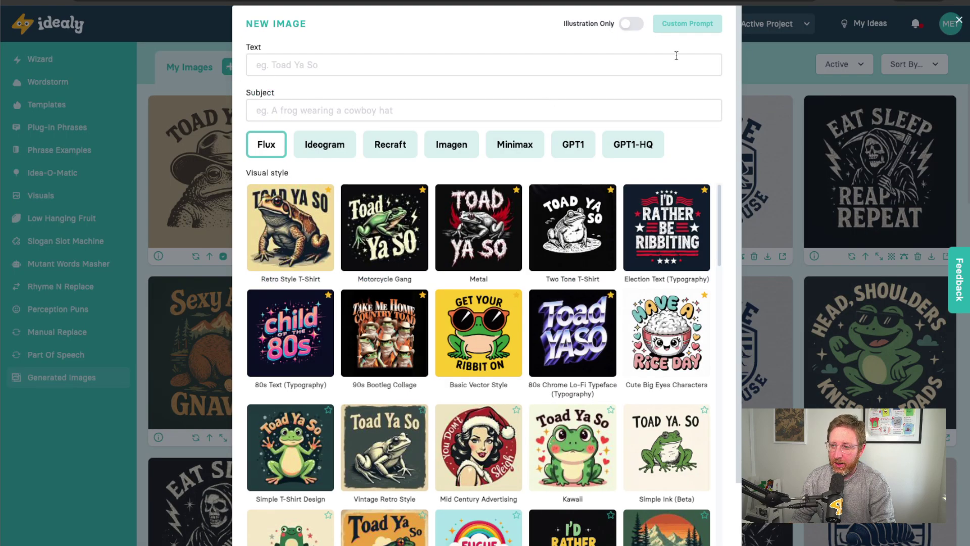
pyautogui.click(633, 25)
pyautogui.click(632, 25)
pyautogui.click(632, 24)
pyautogui.click(576, 101)
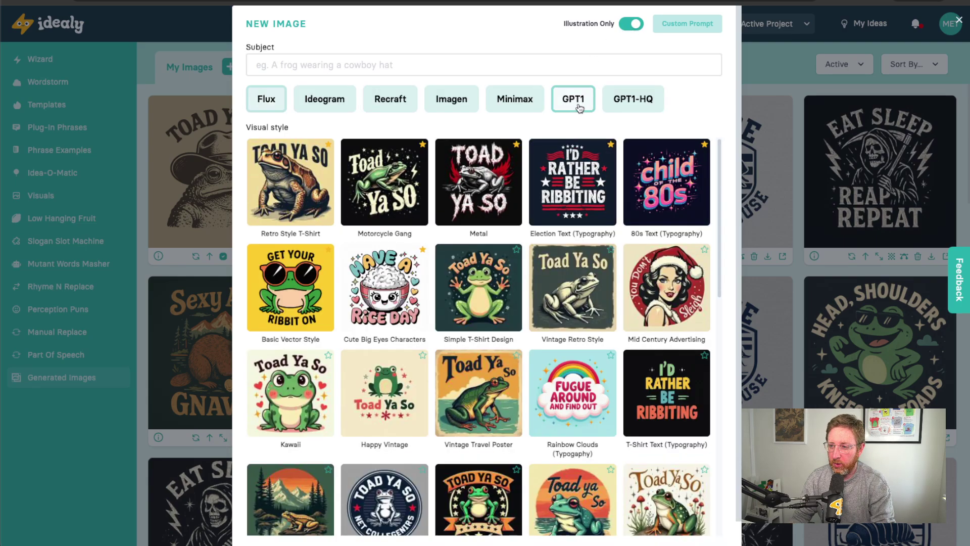
pyautogui.click(649, 101)
pyautogui.scroll(-10, 480, 328)
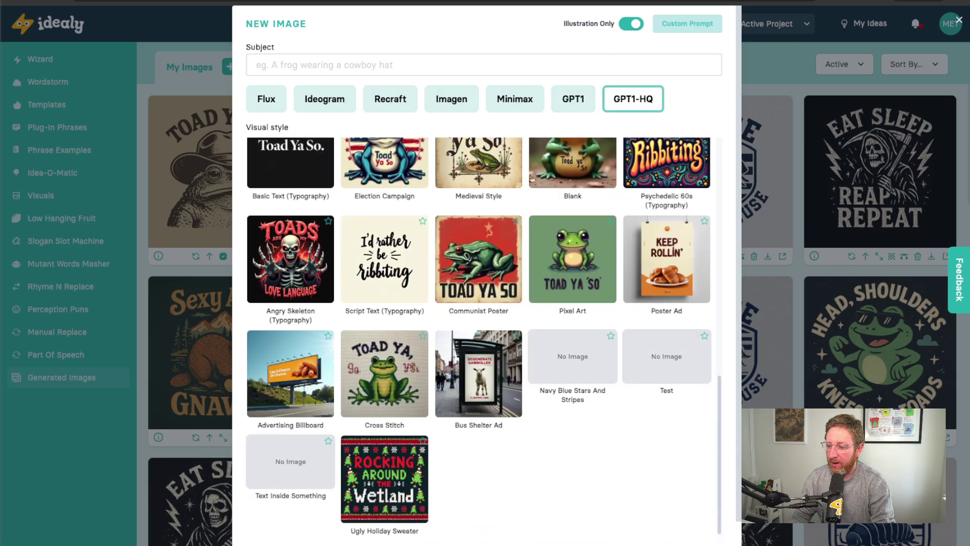
pyautogui.click(617, 527)
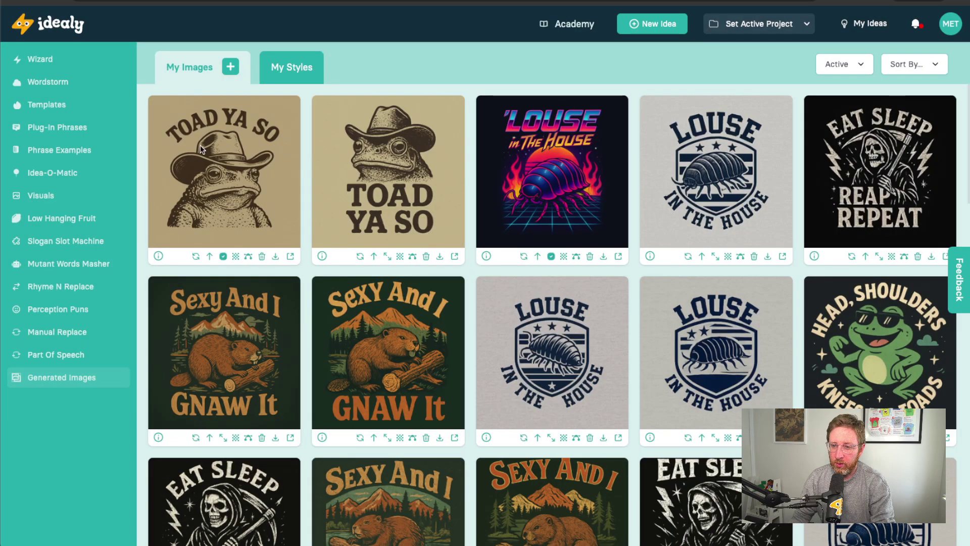
# - Reuse the toad's 'a frog in a cowboy hat' prompt with Illustration Only on and create the image
pyautogui.click(222, 256)
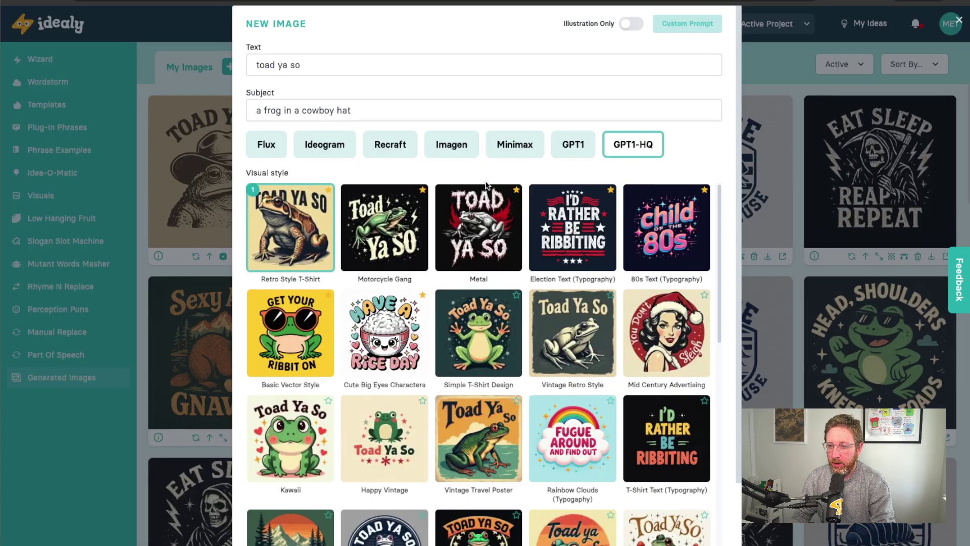
pyautogui.click(625, 25)
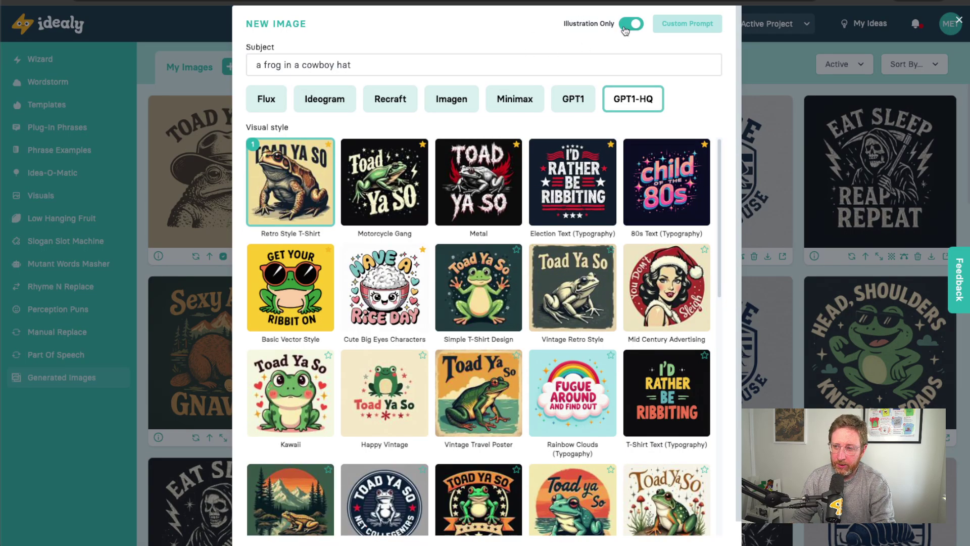
pyautogui.scroll(-10, 481, 445)
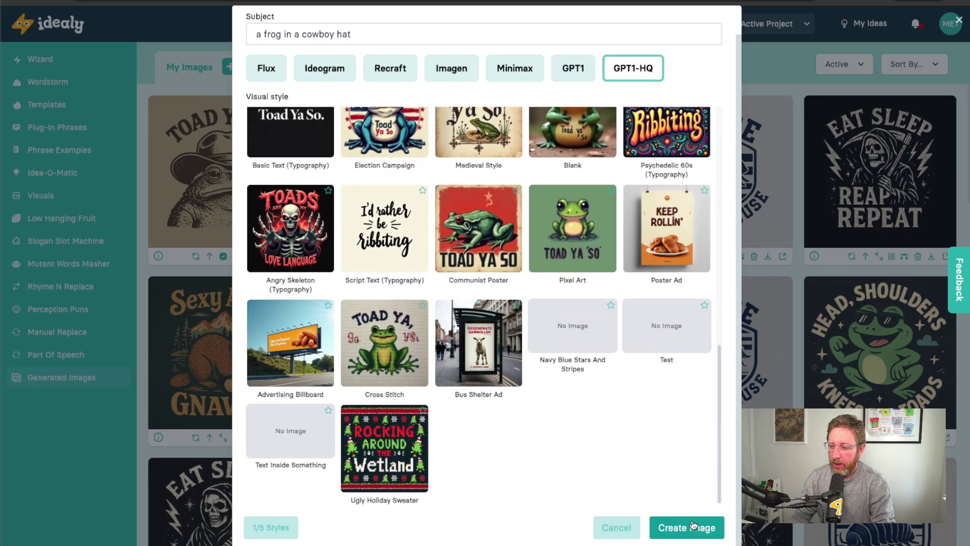
pyautogui.click(693, 526)
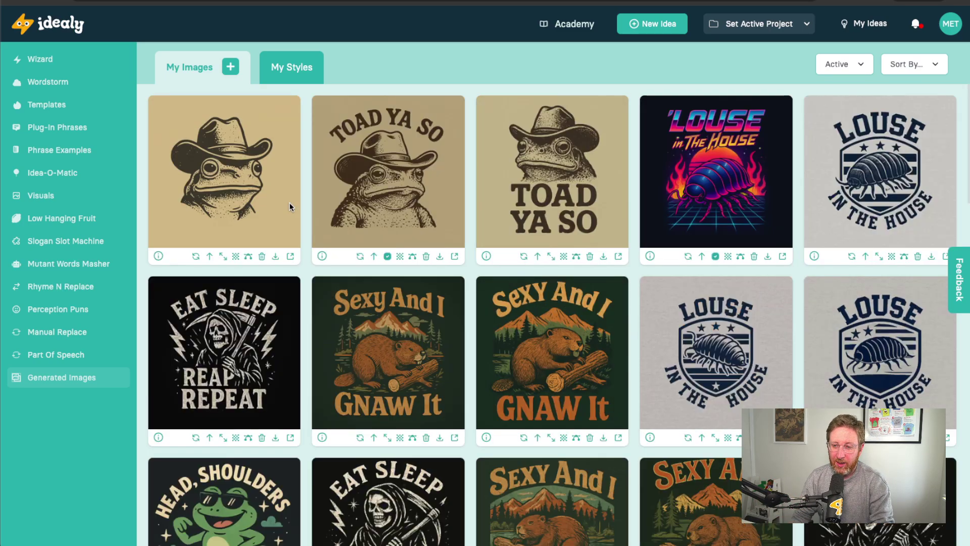
# - View the new frog illustration full size, zoom in and out, close it, and open its background removal
pyautogui.click(290, 256)
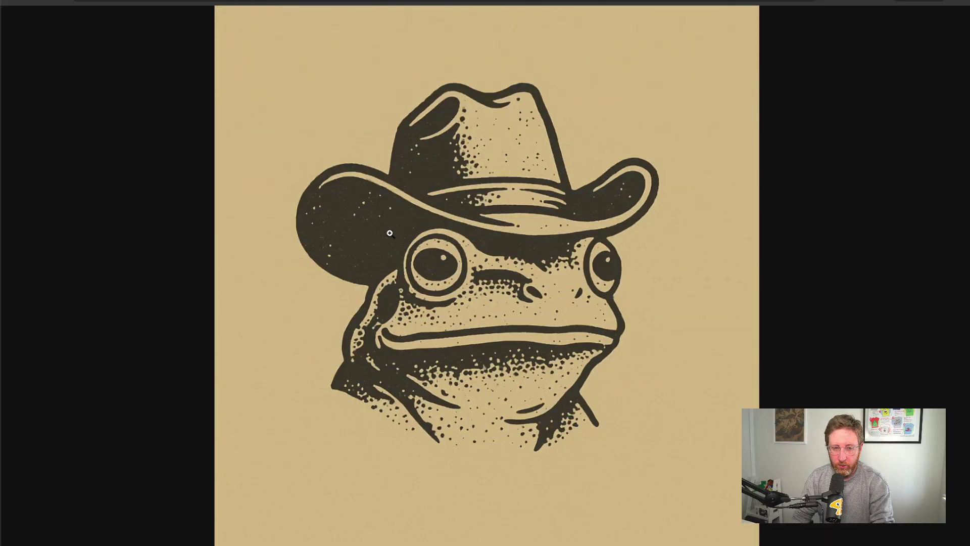
pyautogui.click(389, 233)
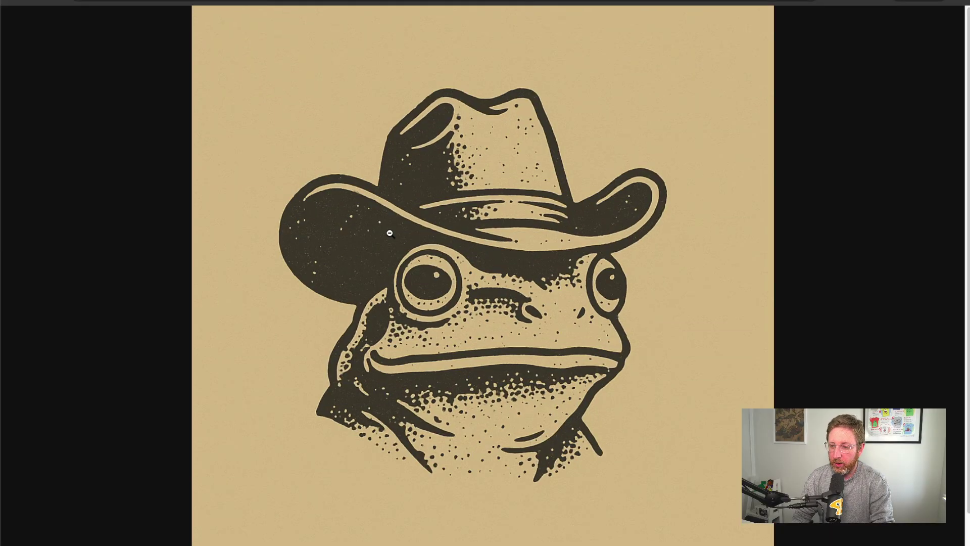
pyautogui.click(390, 233)
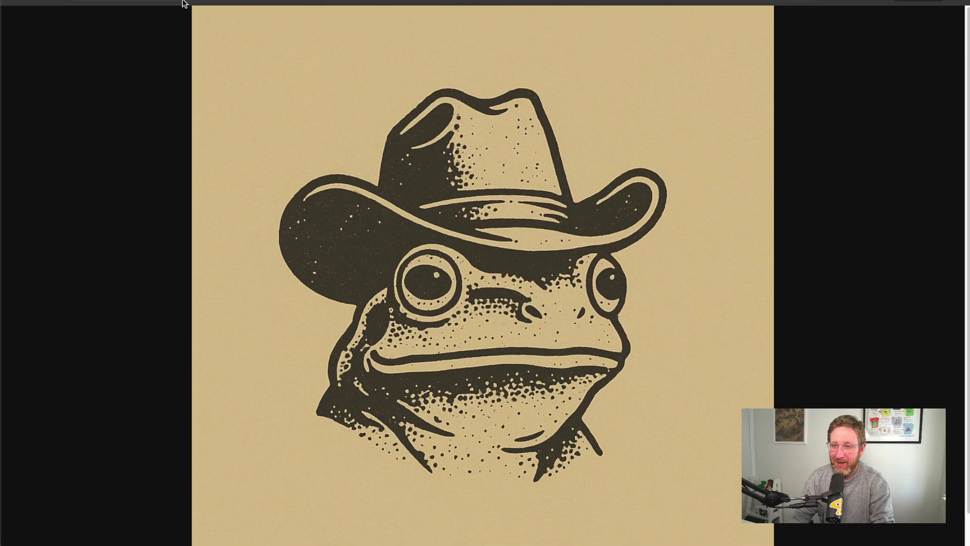
pyautogui.hotkey('ctrl', 'w')
pyautogui.click(238, 255)
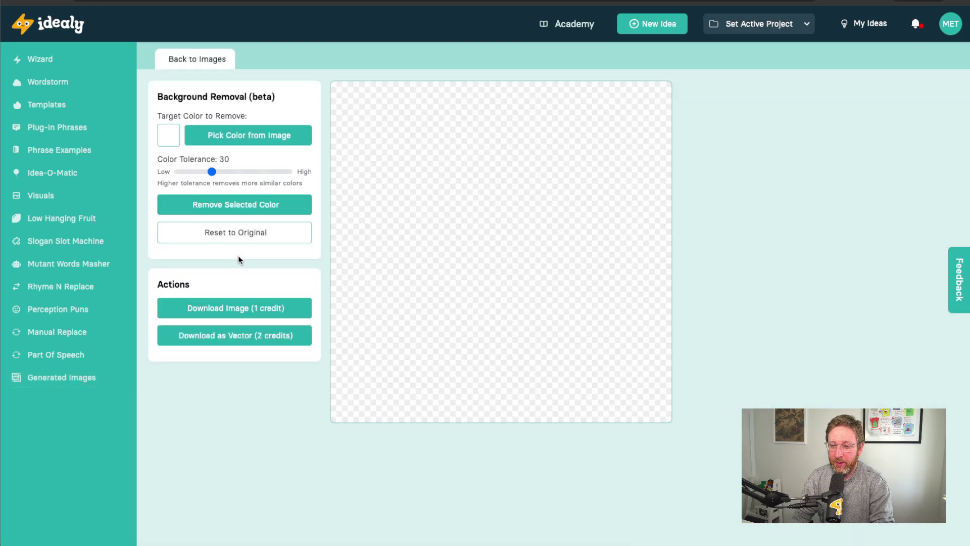
# - Pick the tan background, set tolerance to 100, and start Download as Vector (2 credits)
pyautogui.click(249, 135)
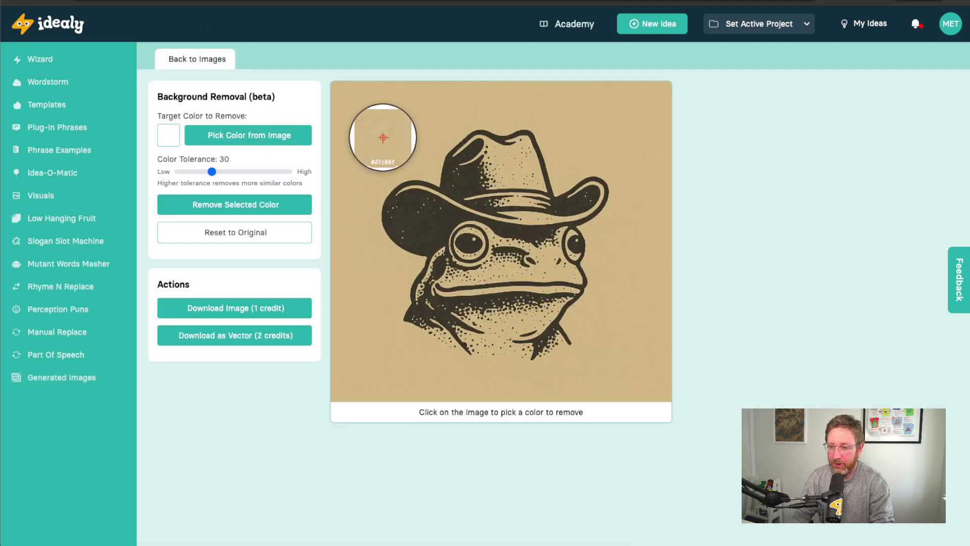
pyautogui.click(383, 135)
pyautogui.moveTo(223, 173); pyautogui.dragTo(289, 174)
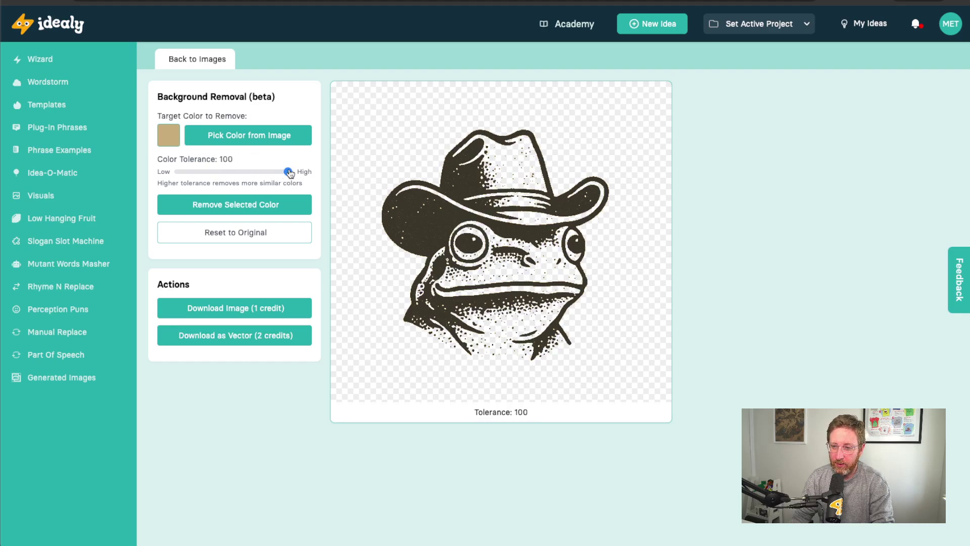
pyautogui.click(271, 335)
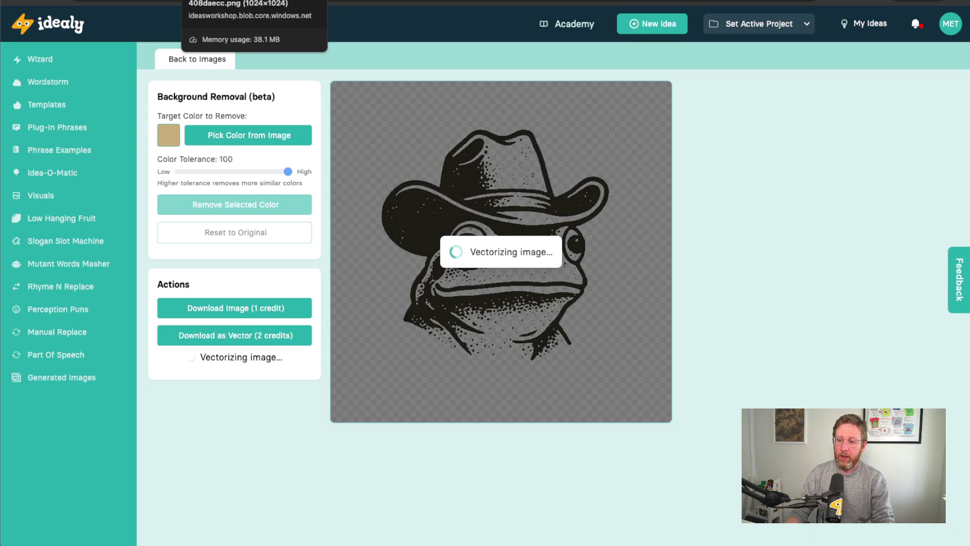
# - Scroll through the vectorized frog preview, close it, and open the finished SVG via Download Existing Vector
pyautogui.scroll(-8, 343, 225)
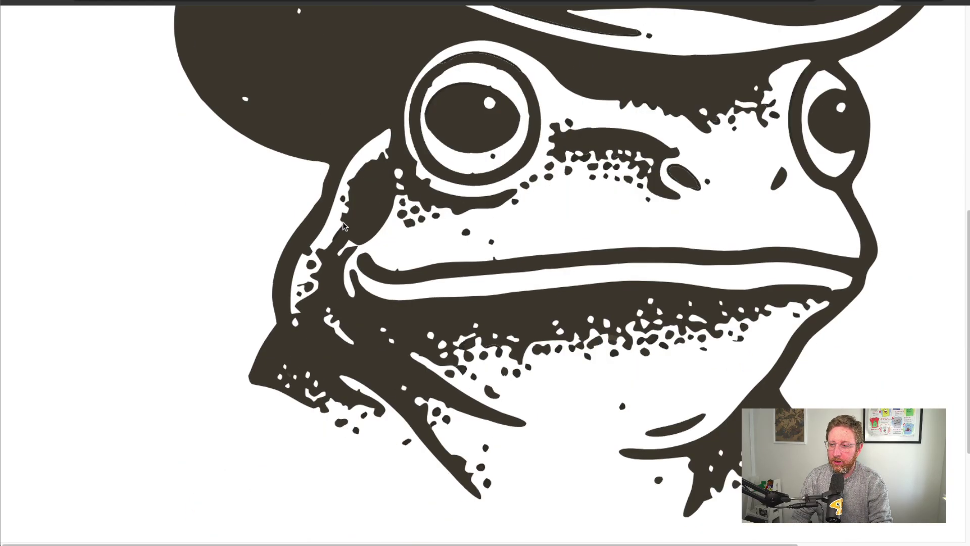
pyautogui.scroll(-4, 399, 195)
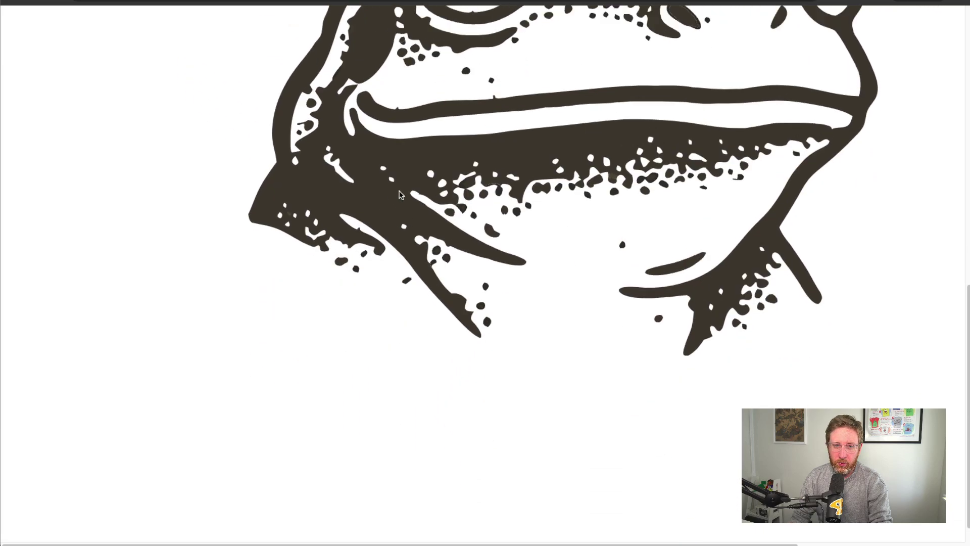
pyautogui.scroll(10, 400, 195)
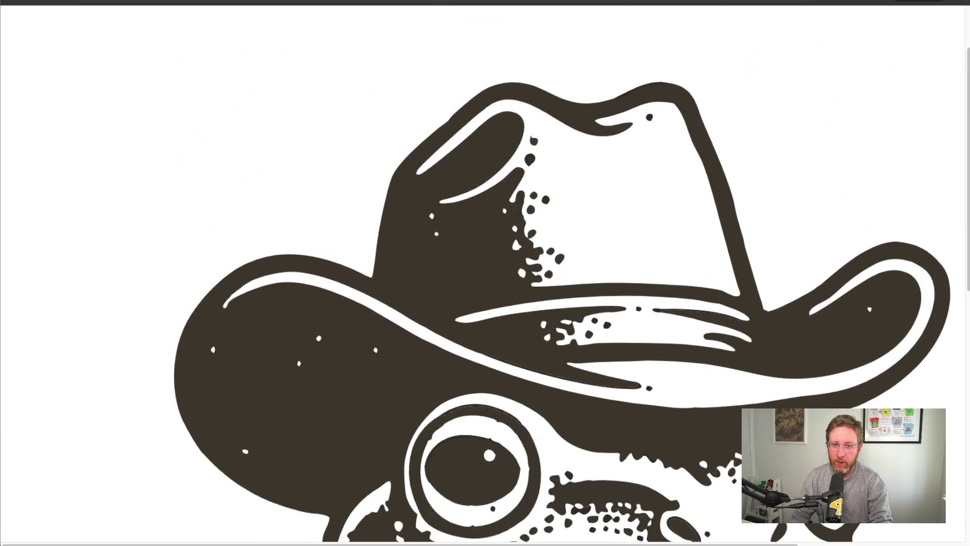
pyautogui.scroll(-10, 471, 173)
pyautogui.scroll(6, 471, 174)
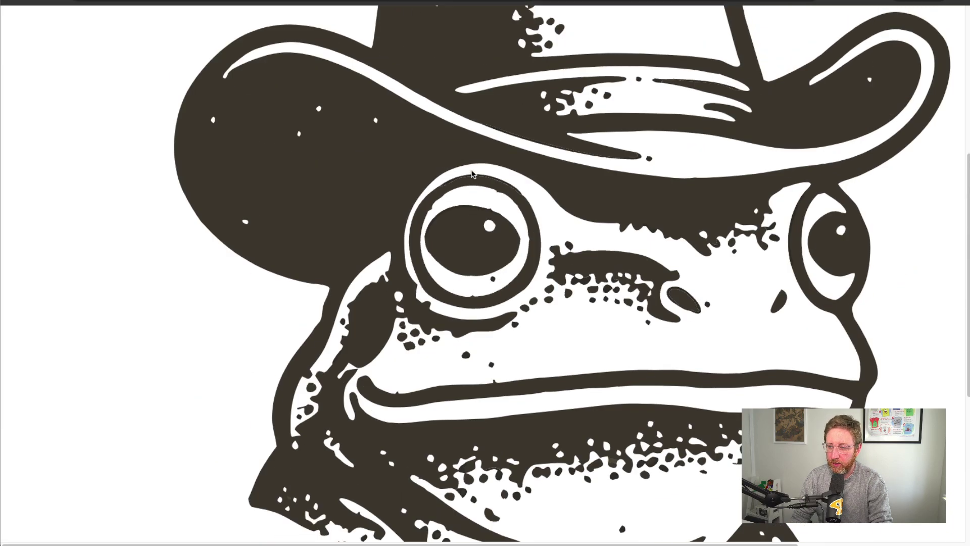
pyautogui.scroll(-4, 458, 197)
pyautogui.scroll(9, 356, 159)
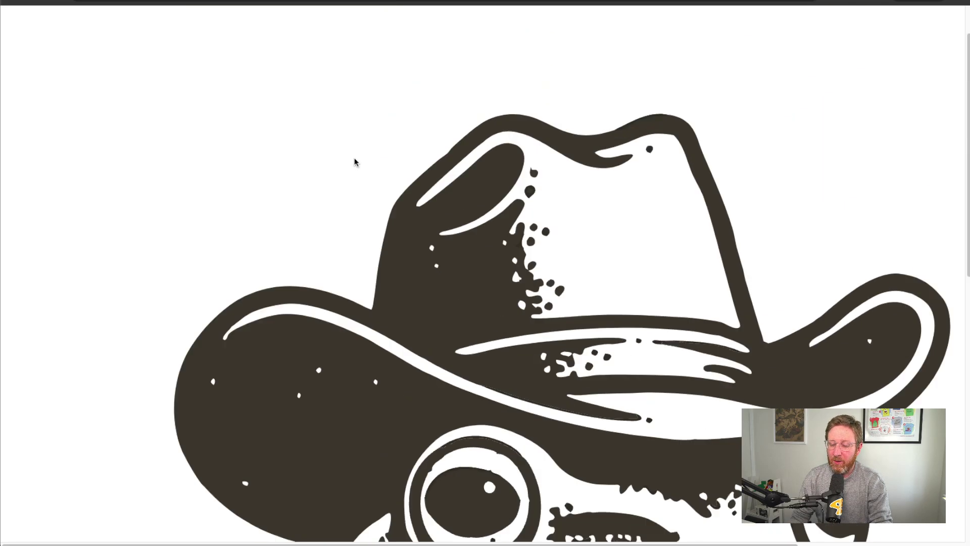
pyautogui.scroll(-5, 508, 244)
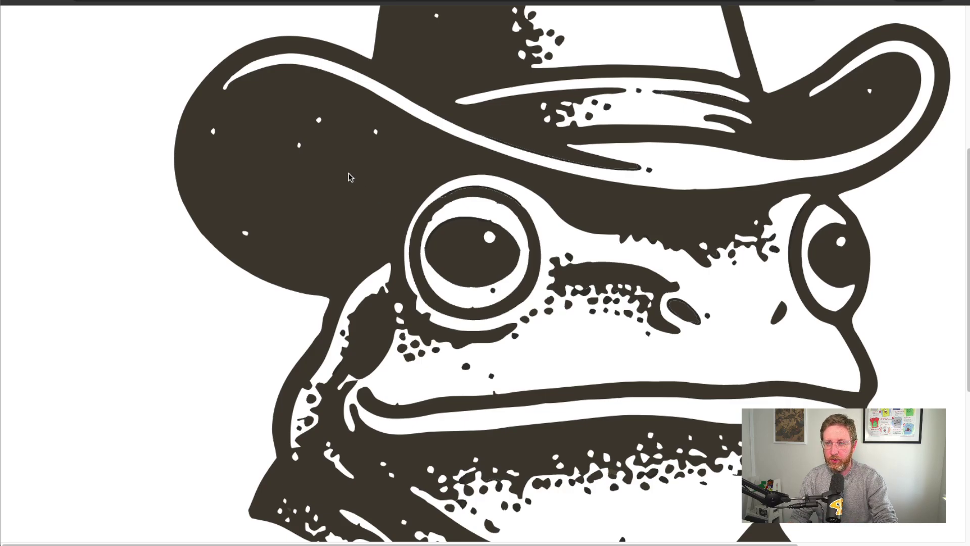
pyautogui.hotkey('ctrl', 'w')
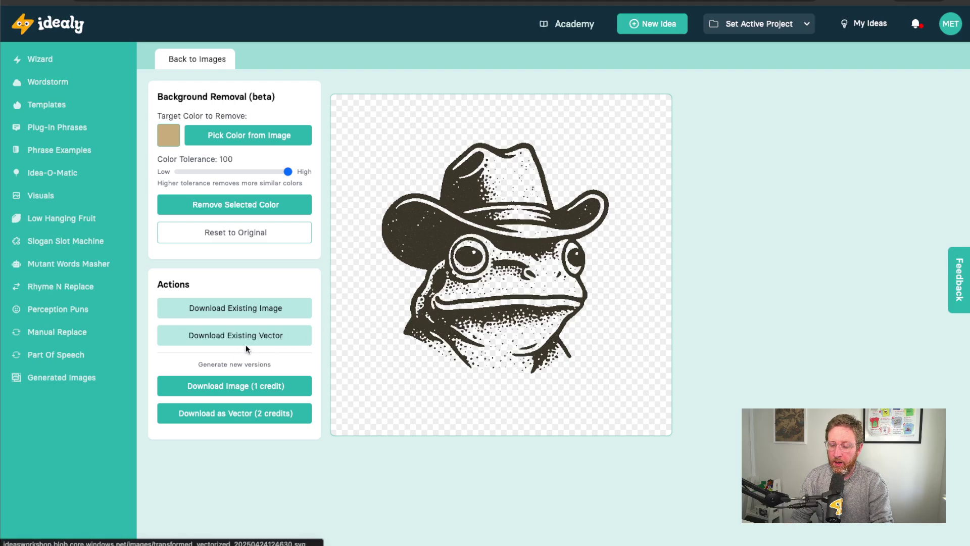
pyautogui.click(261, 335)
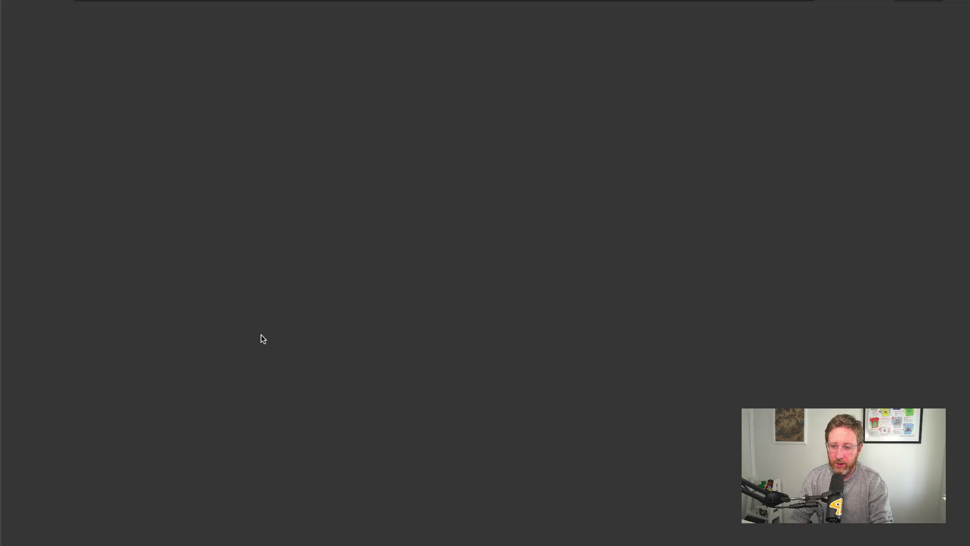
# - Go back from the SVG file view to the My Images gallery of generated images
pyautogui.hotkey('alt', 'Left')
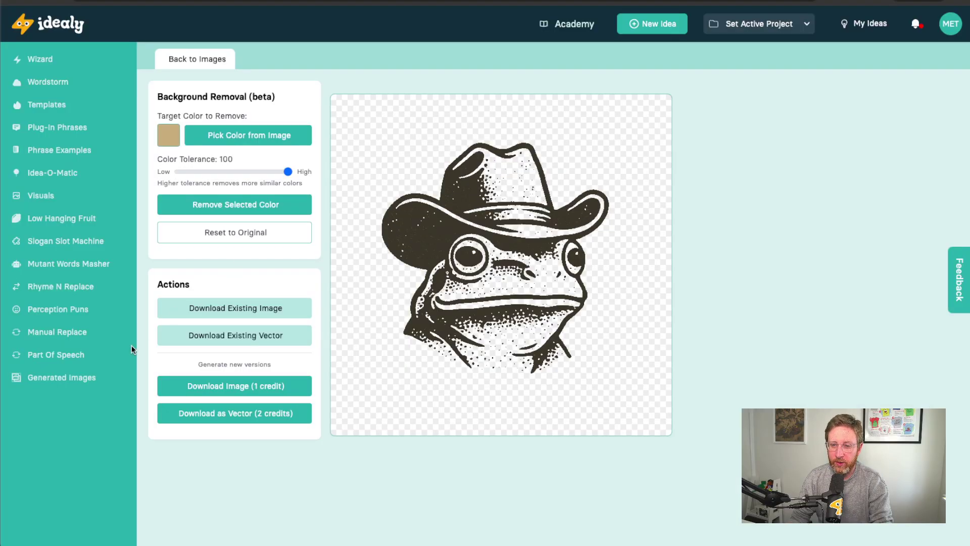
pyautogui.click(80, 376)
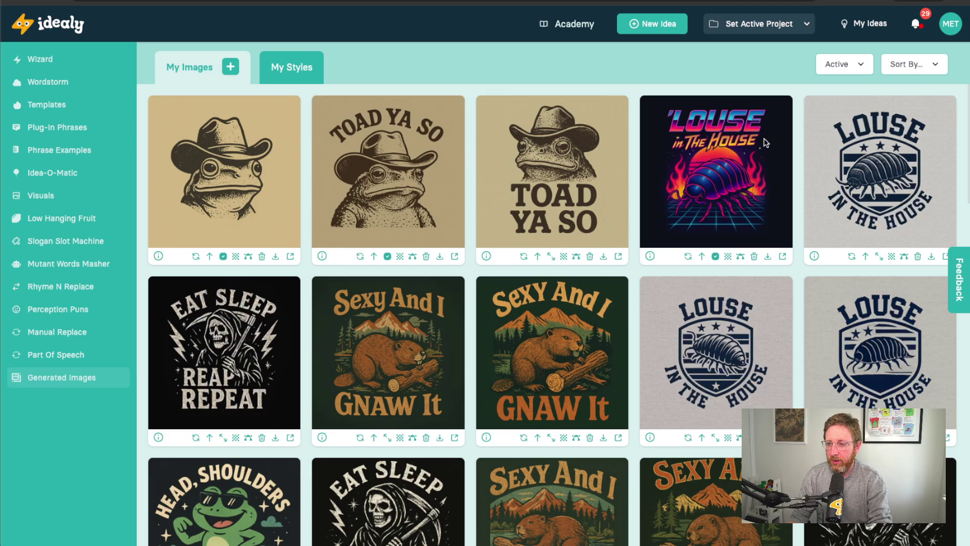
pyautogui.click(230, 66)
pyautogui.click(590, 153)
pyautogui.click(630, 153)
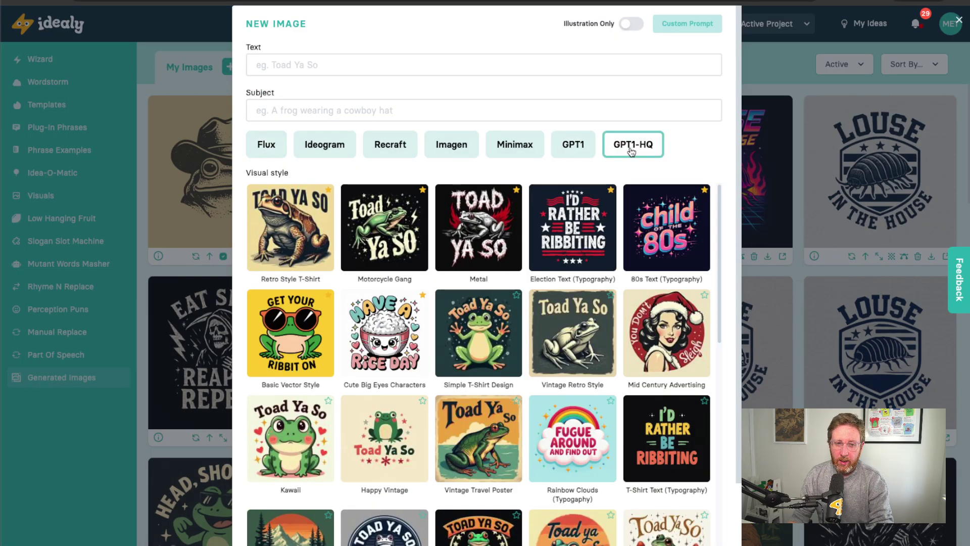
pyautogui.click(580, 153)
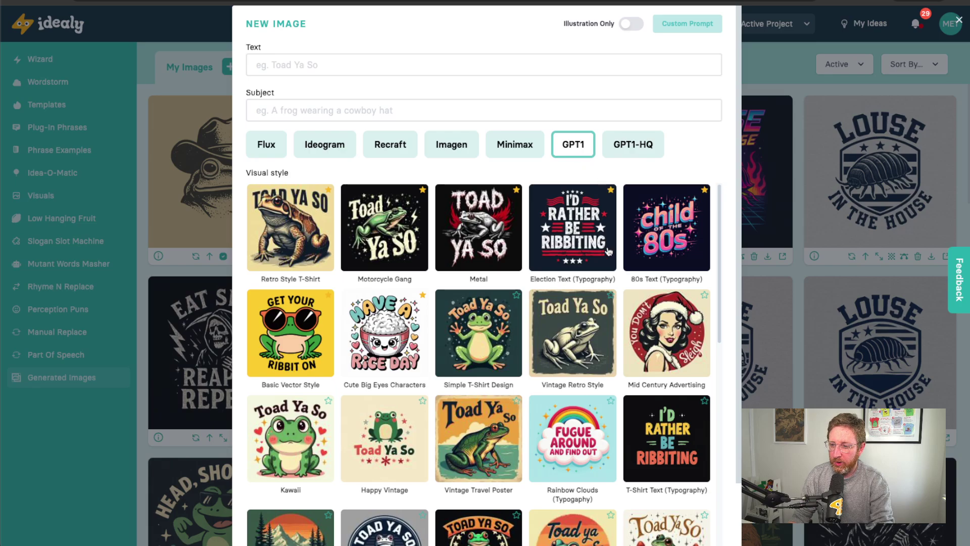
pyautogui.click(631, 146)
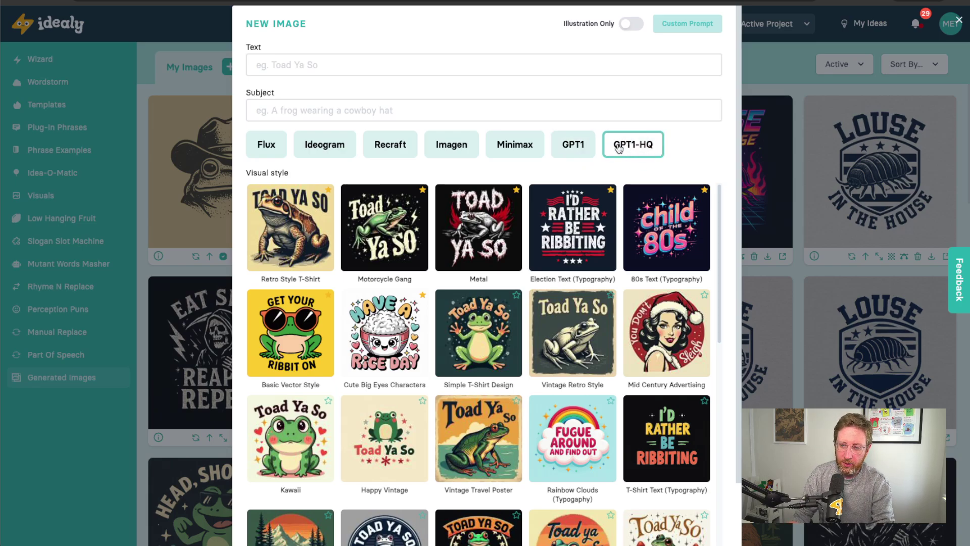
pyautogui.click(580, 147)
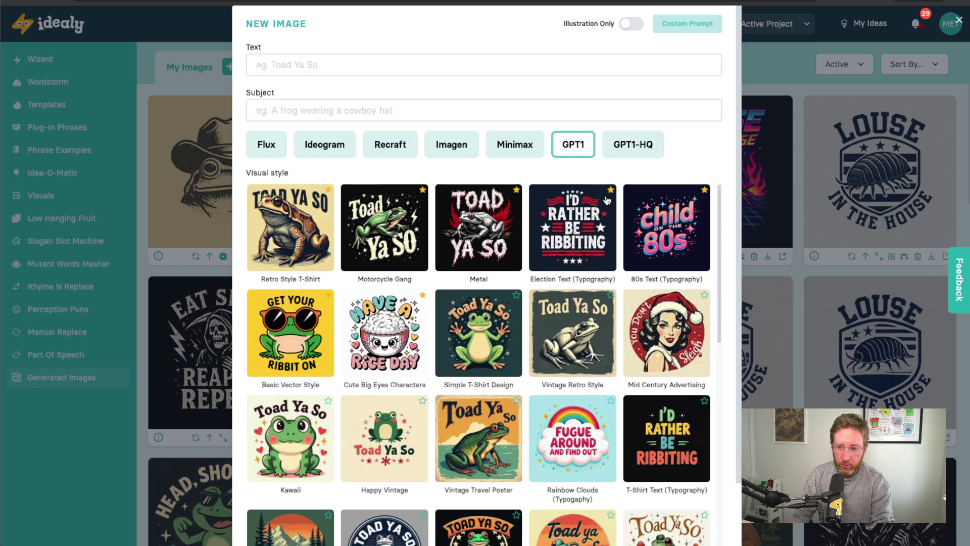
pyautogui.scroll(-10, 659, 359)
pyautogui.click(617, 528)
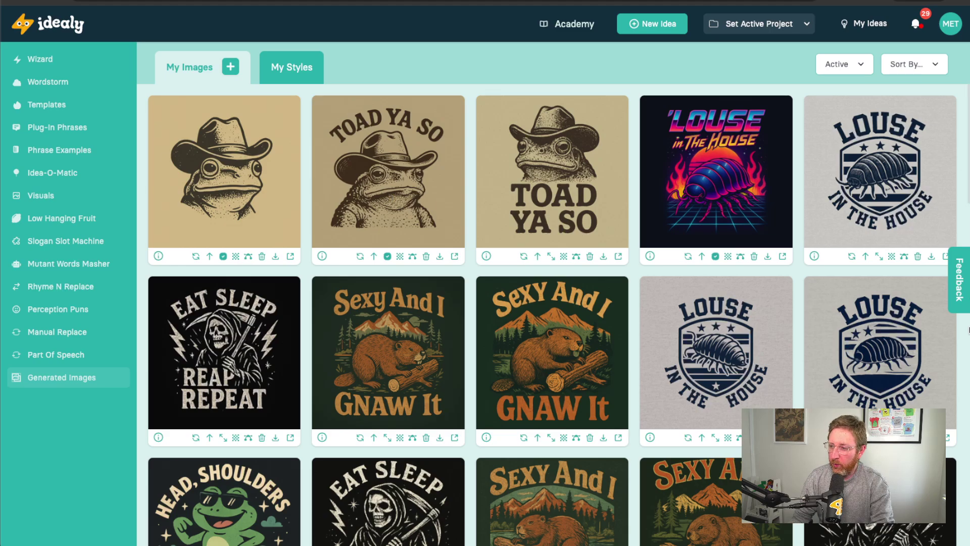
pyautogui.click(956, 305)
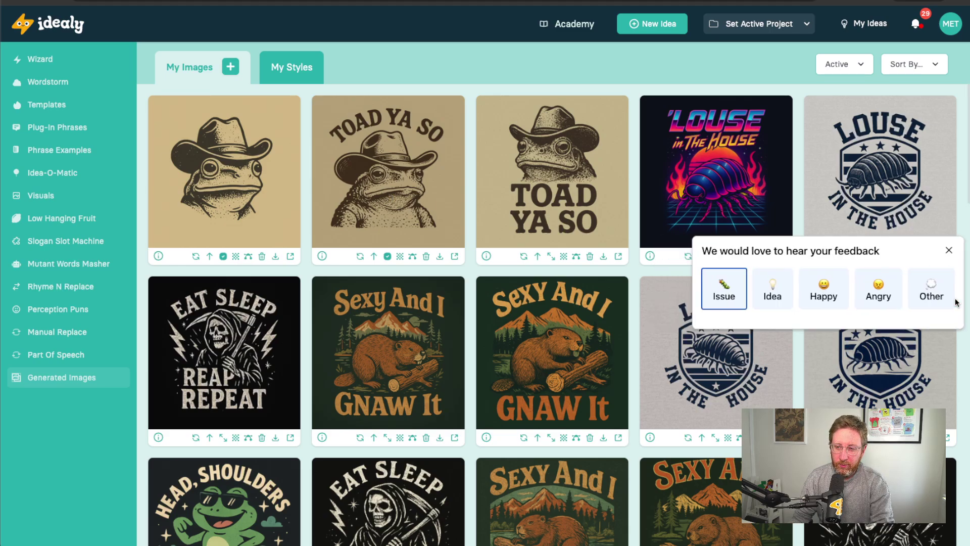
pyautogui.click(784, 284)
pyautogui.click(954, 248)
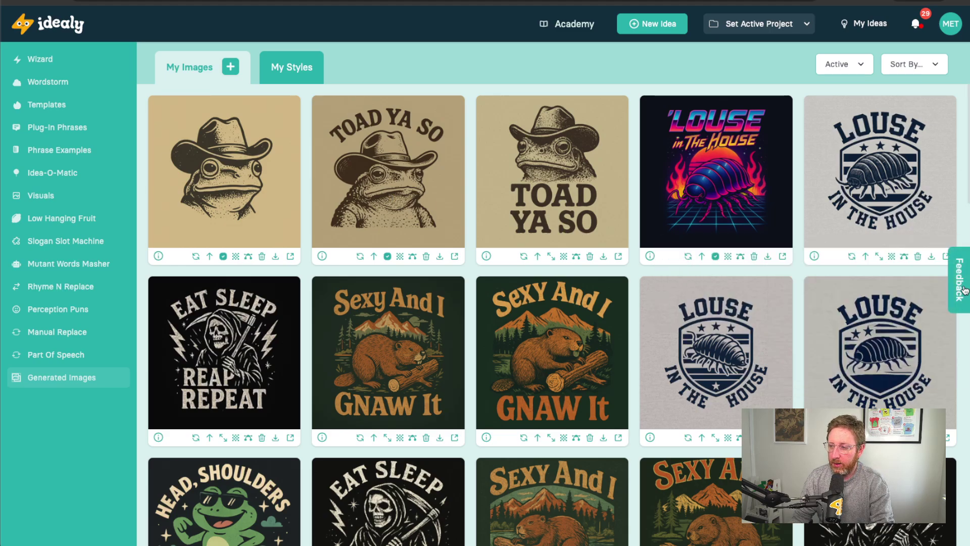
pyautogui.click(965, 290)
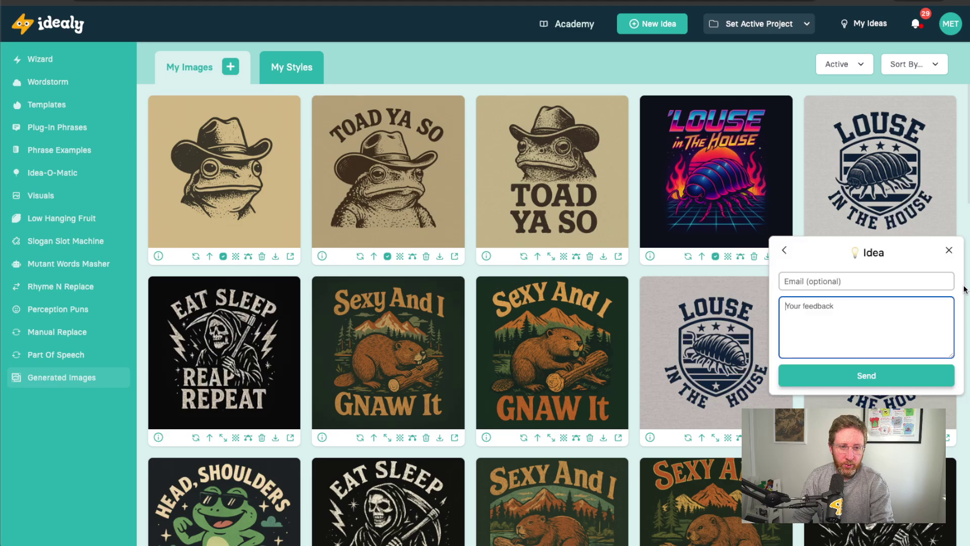
pyautogui.click(949, 251)
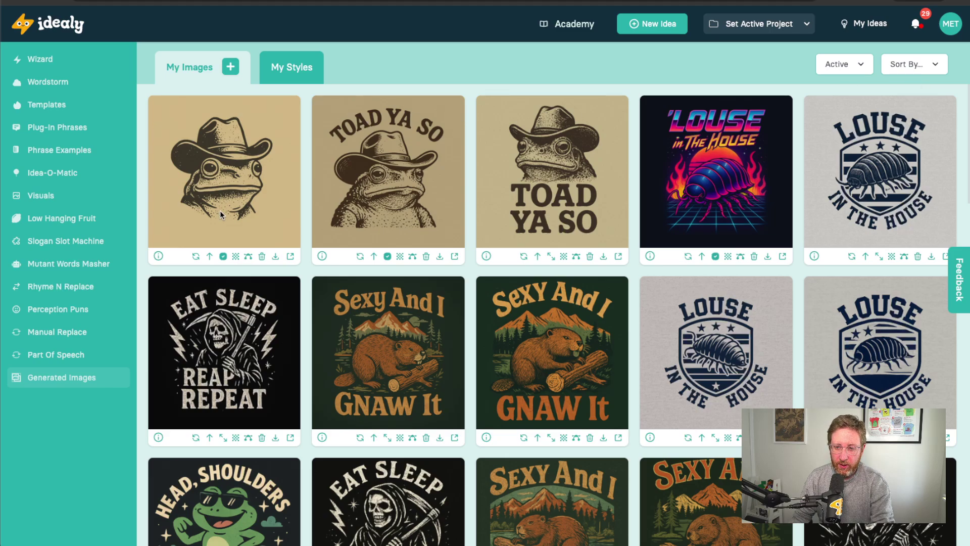
pyautogui.click(235, 255)
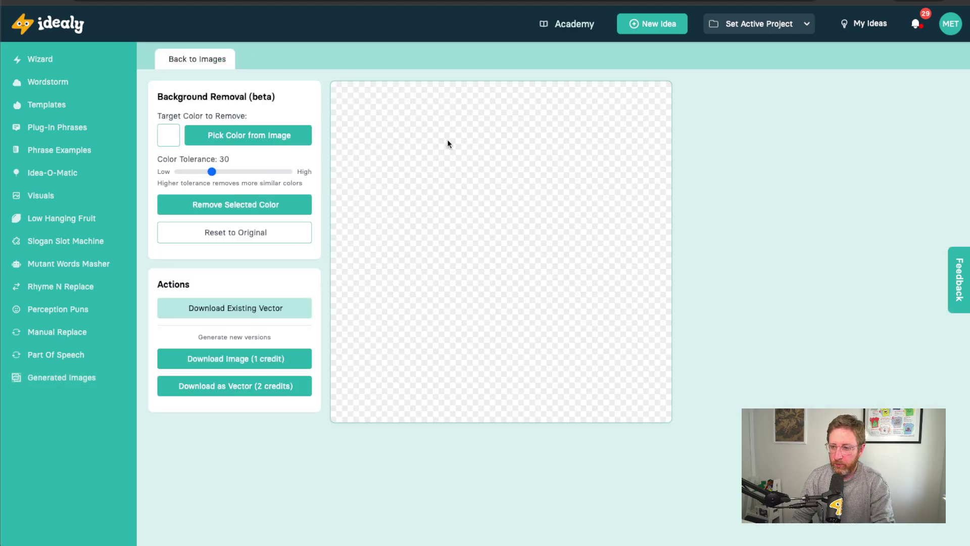
pyautogui.click(200, 60)
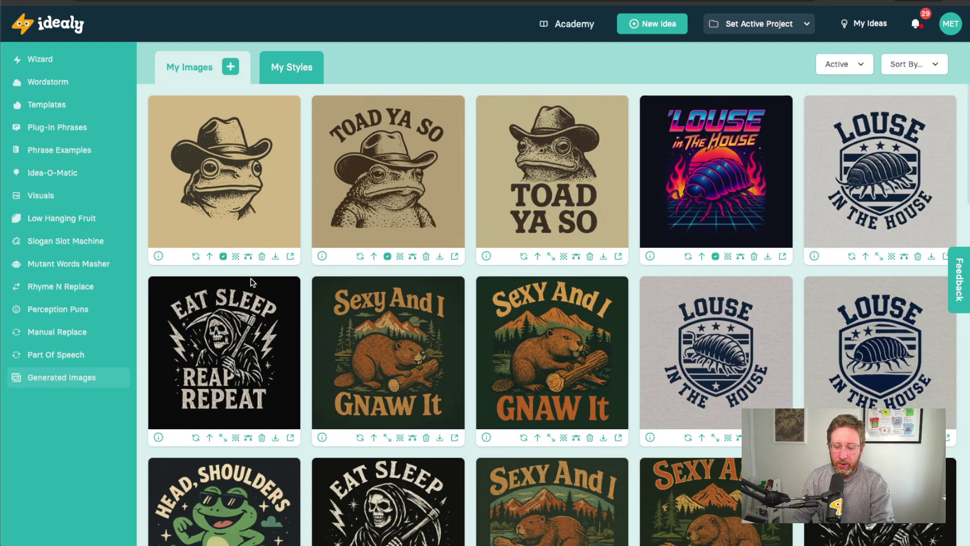